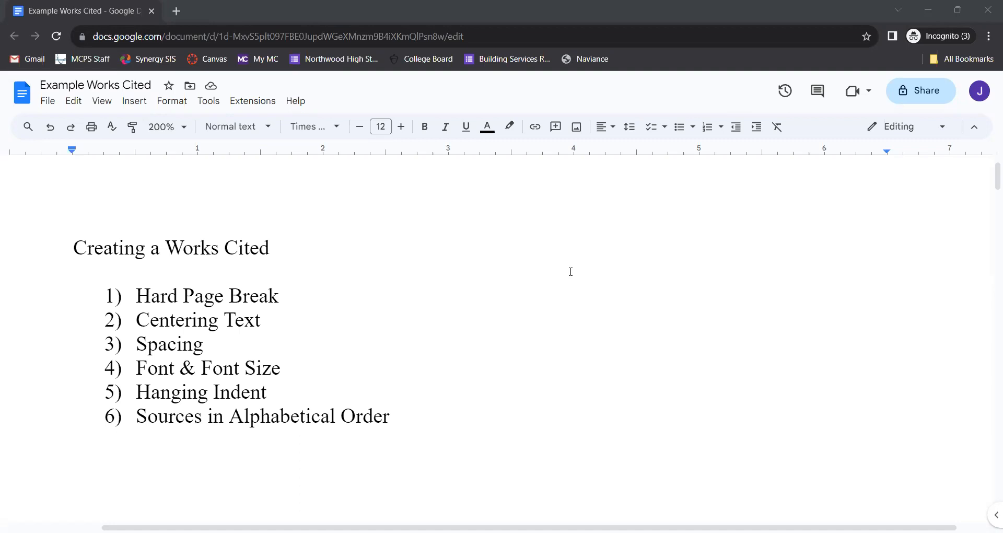
- Examine the list of Works Cited formatting topics and locate the Works Cited section following the end of the essay
{"action": "scroll", "coordinate": [571, 272], "scroll_direction": "down", "scroll_amount": 1}
{"action": "scroll", "coordinate": [571, 272], "scroll_direction": "up", "scroll_amount": 1}
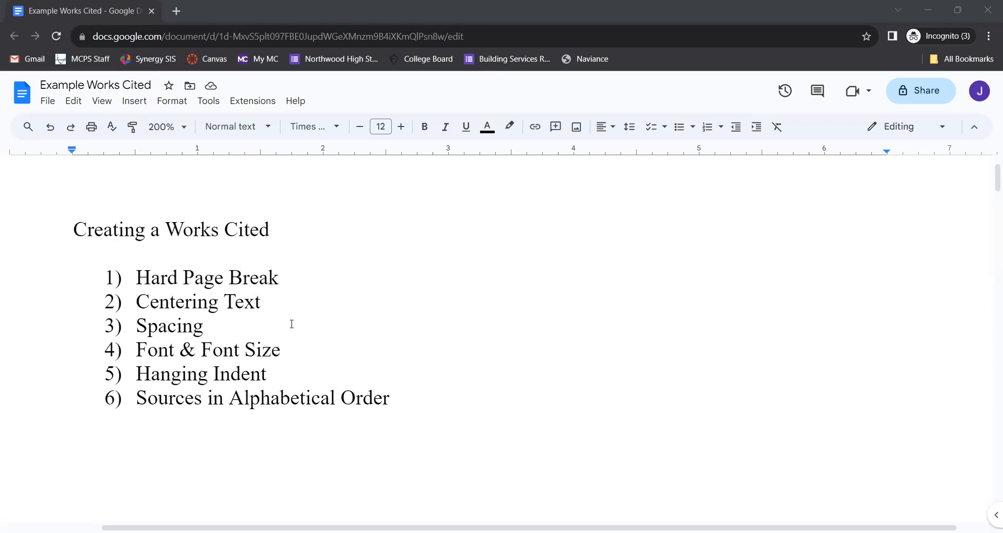
{"action": "scroll", "coordinate": [313, 349], "scroll_direction": "down", "scroll_amount": 1}
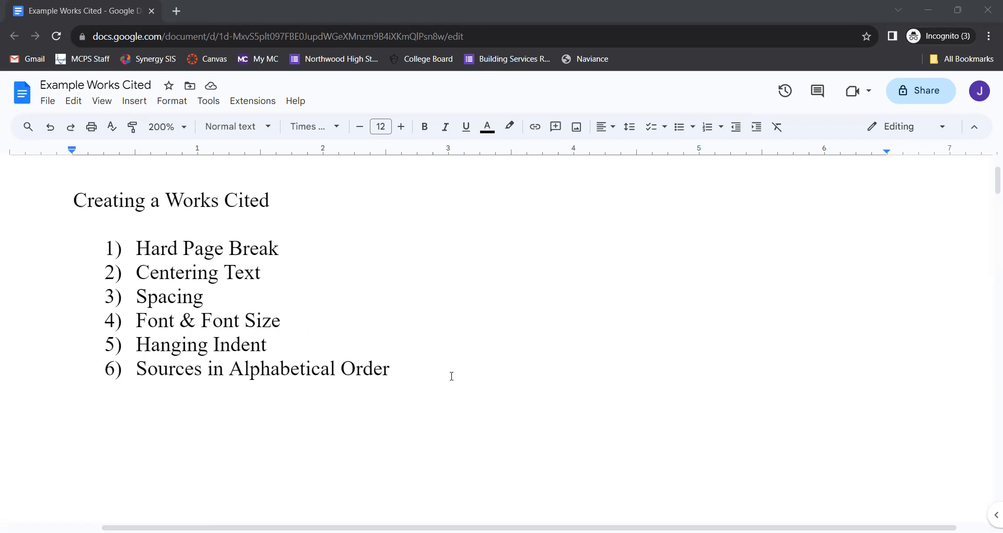
{"action": "scroll", "coordinate": [452, 377], "scroll_direction": "down", "scroll_amount": 20}
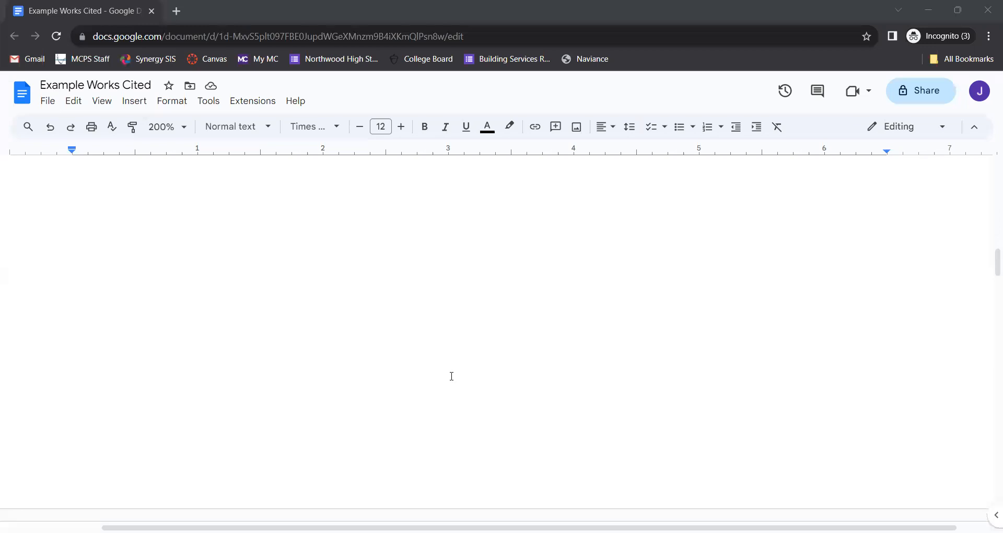
{"action": "scroll", "coordinate": [452, 376], "scroll_direction": "down", "scroll_amount": 12}
{"action": "scroll", "coordinate": [452, 376], "scroll_direction": "up", "scroll_amount": 9}
{"action": "scroll", "coordinate": [452, 377], "scroll_direction": "down", "scroll_amount": 10}
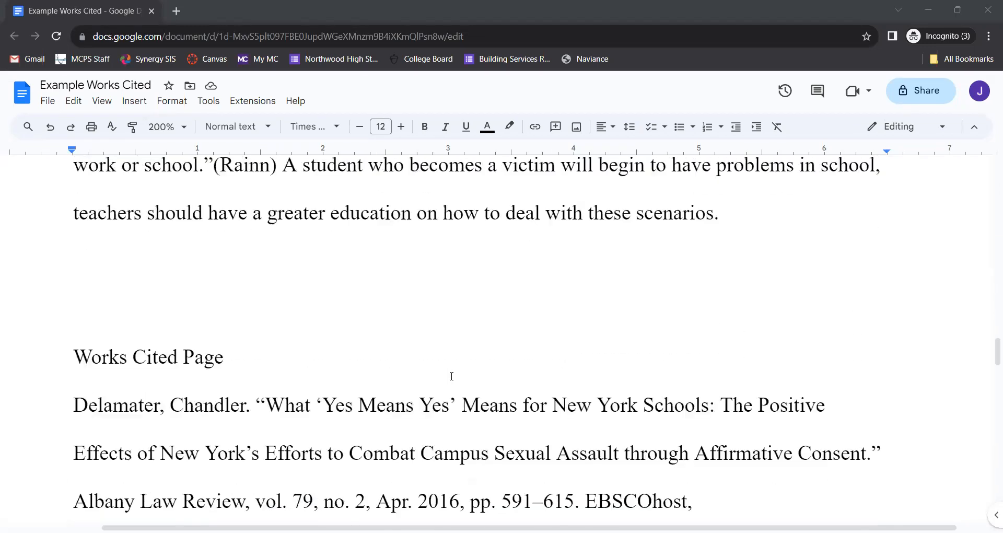
{"action": "scroll", "coordinate": [452, 376], "scroll_direction": "down", "scroll_amount": 1}
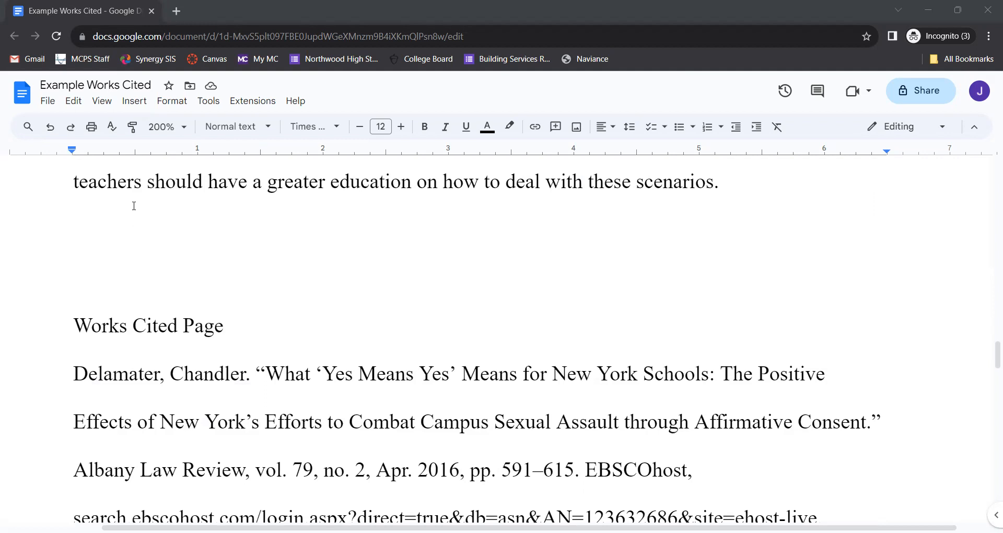
- Insert a page break directly before the "Works Cited Page" heading so the sources start on their own page
{"action": "left_click", "coordinate": [152, 183]}
{"action": "key", "text": "Down"}
{"action": "key", "text": "Down"}
{"action": "key", "text": "Down"}
{"action": "key", "text": "Down"}
{"action": "key", "text": "Down"}
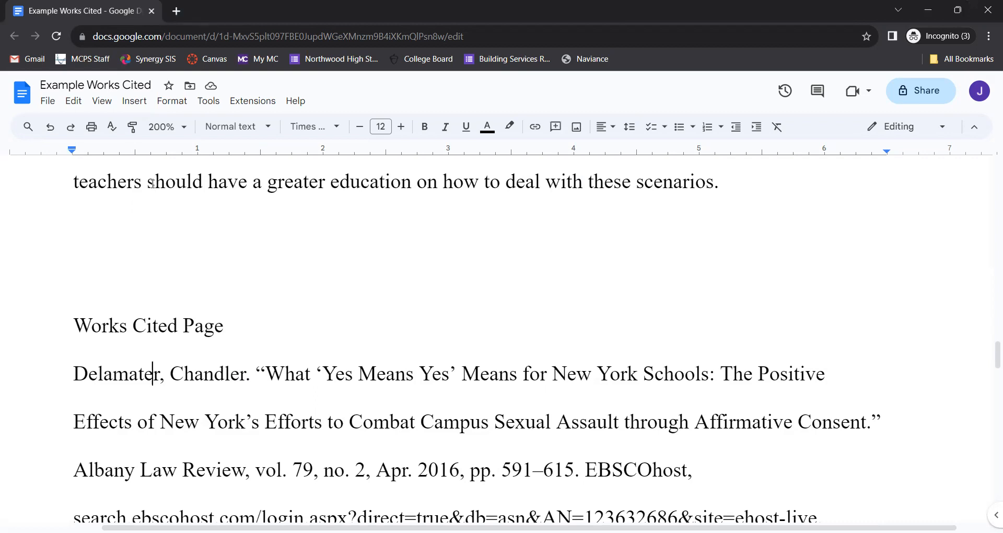
{"action": "key", "text": "Up"}
{"action": "key", "text": "Up"}
{"action": "key", "text": "Up"}
{"action": "key", "text": "Down"}
{"action": "key", "text": "Up"}
{"action": "key", "text": "Down"}
{"action": "key", "text": "ctrl+Return"}
- Check the page break between the essay's last paragraph and the "Works Cited Page" heading
{"action": "scroll", "coordinate": [72, 325], "scroll_direction": "up", "scroll_amount": 5}
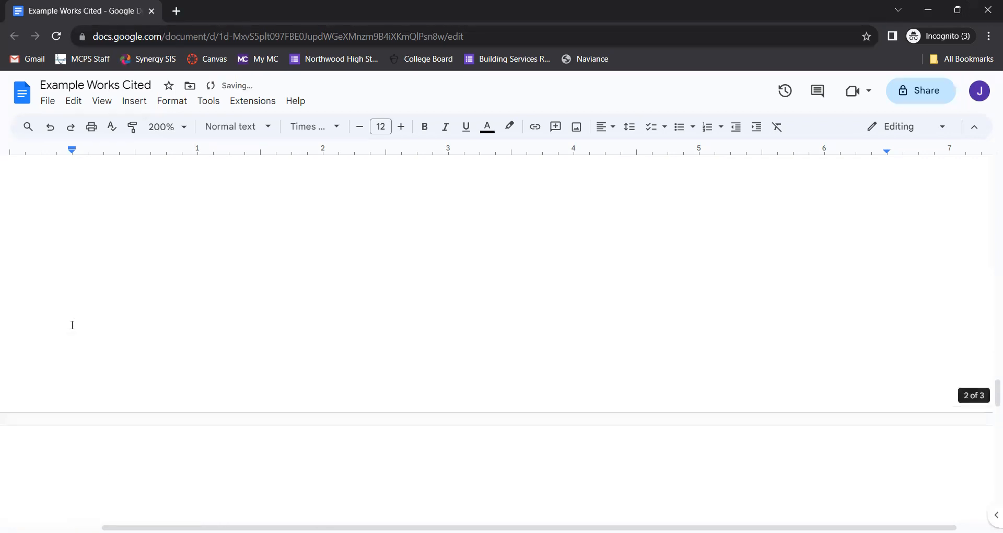
{"action": "scroll", "coordinate": [72, 324], "scroll_direction": "up", "scroll_amount": 1}
{"action": "scroll", "coordinate": [72, 324], "scroll_direction": "down", "scroll_amount": 5}
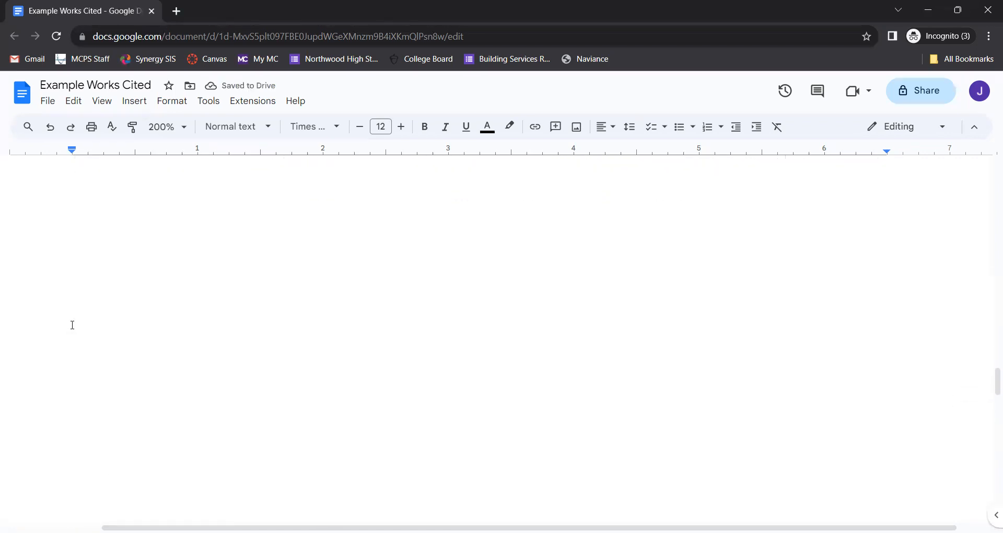
{"action": "scroll", "coordinate": [72, 324], "scroll_direction": "up", "scroll_amount": 5}
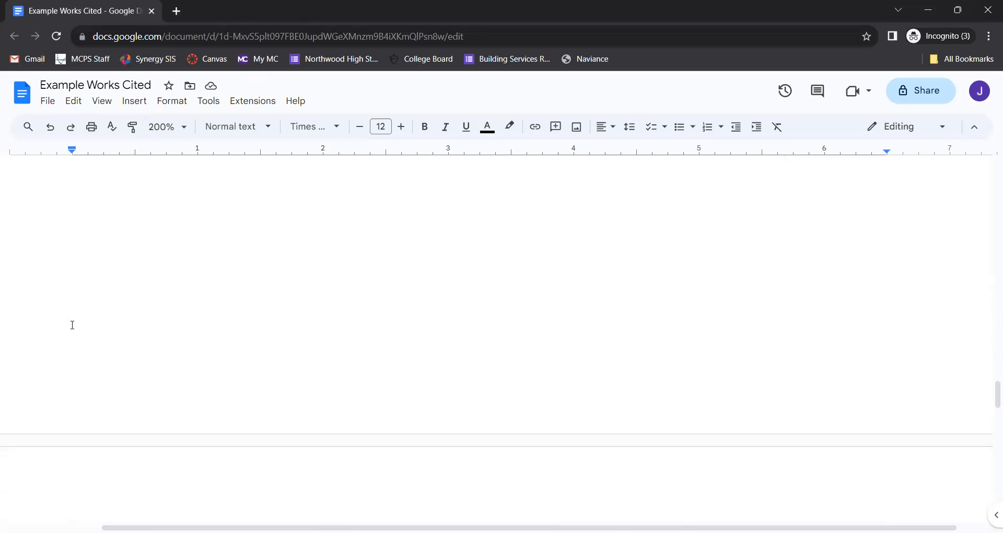
{"action": "scroll", "coordinate": [73, 323], "scroll_direction": "down", "scroll_amount": 1}
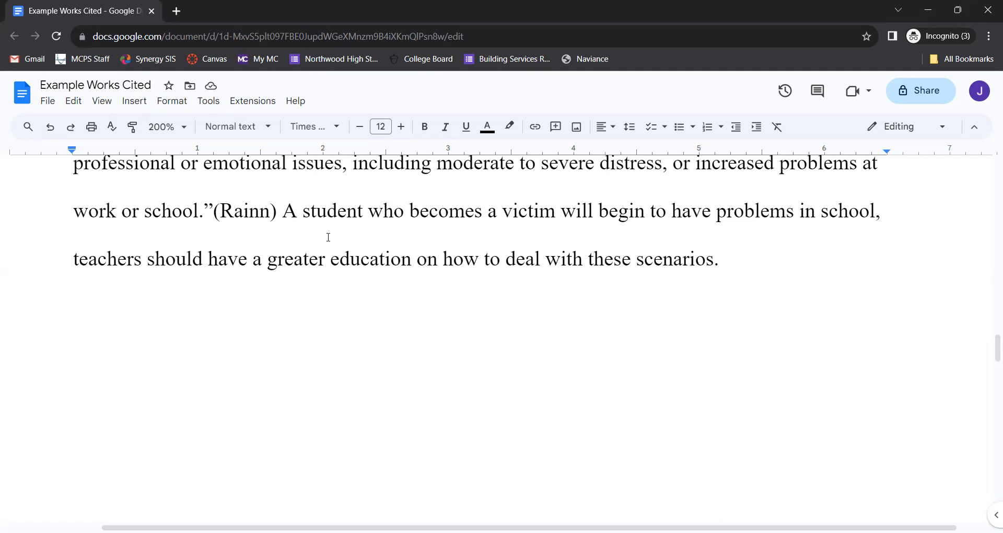
{"action": "scroll", "coordinate": [284, 348], "scroll_direction": "down", "scroll_amount": 5}
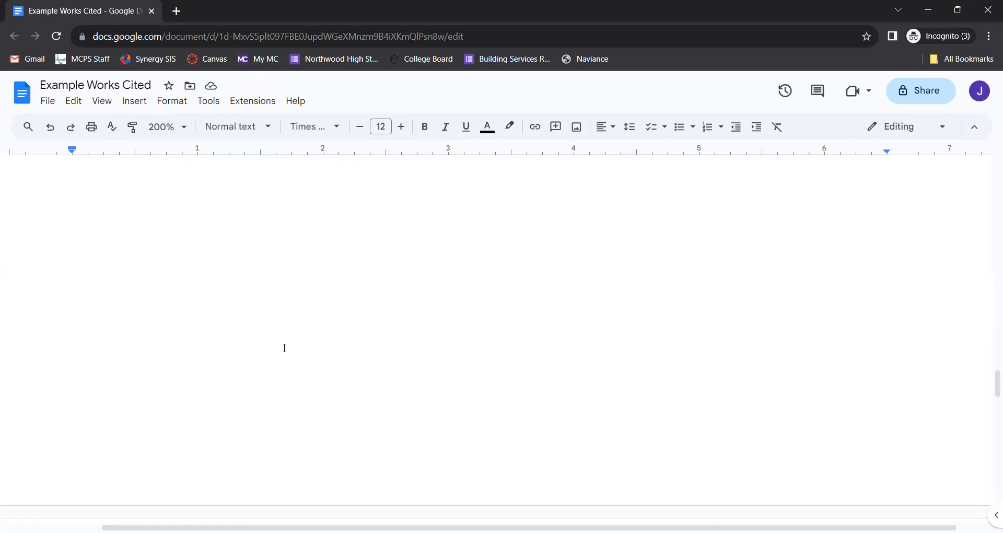
{"action": "scroll", "coordinate": [282, 347], "scroll_direction": "down", "scroll_amount": 2}
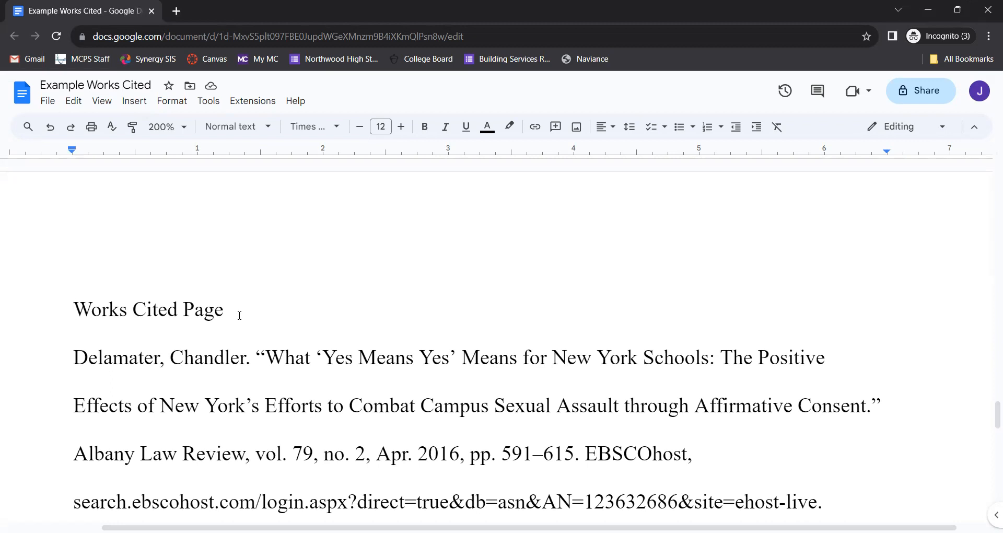
- Delete the word "Page" from the heading so it reads "Works Cited"
{"action": "scroll", "coordinate": [239, 315], "scroll_direction": "down", "scroll_amount": 1}
{"action": "scroll", "coordinate": [239, 315], "scroll_direction": "down", "scroll_amount": 1}
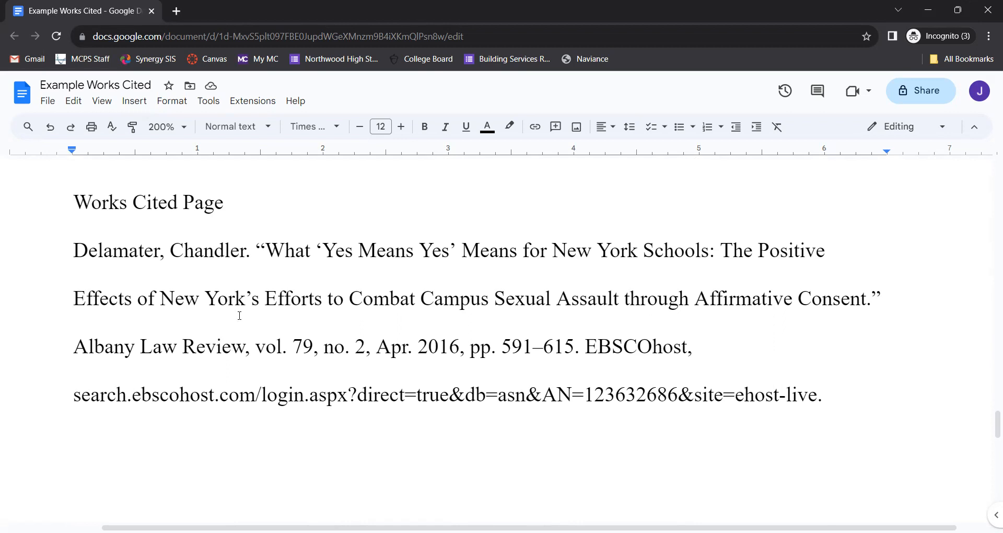
{"action": "left_click", "coordinate": [281, 204]}
{"action": "key", "text": "ctrl+BackSpace"}
{"action": "key", "text": "BackSpace"}
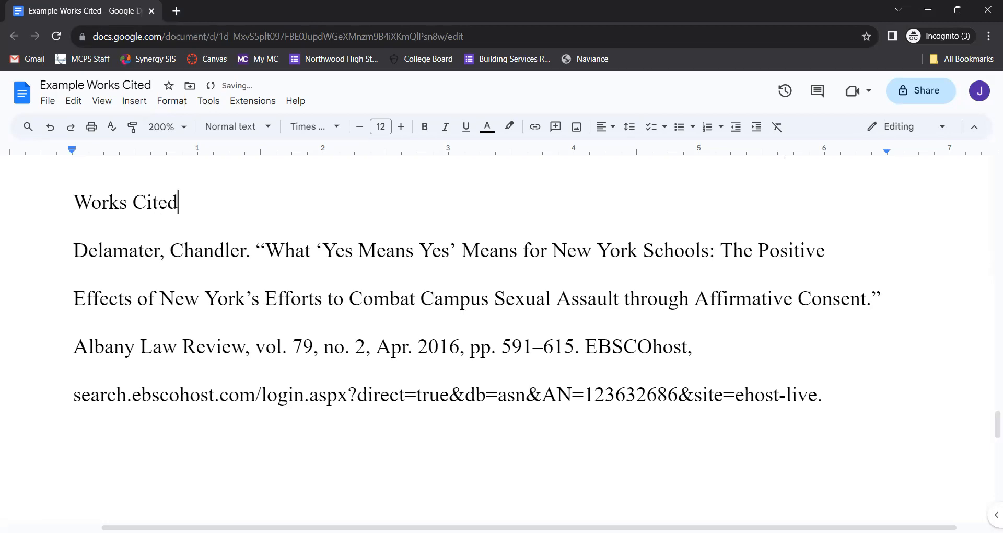
- Remove the "s" from "Works" in the heading and put it back
{"action": "left_click", "coordinate": [80, 206]}
{"action": "left_click", "coordinate": [135, 206]}
{"action": "key", "text": "Left"}
{"action": "scroll", "coordinate": [214, 305], "scroll_direction": "down", "scroll_amount": 8}
{"action": "scroll", "coordinate": [214, 306], "scroll_direction": "up", "scroll_amount": 10}
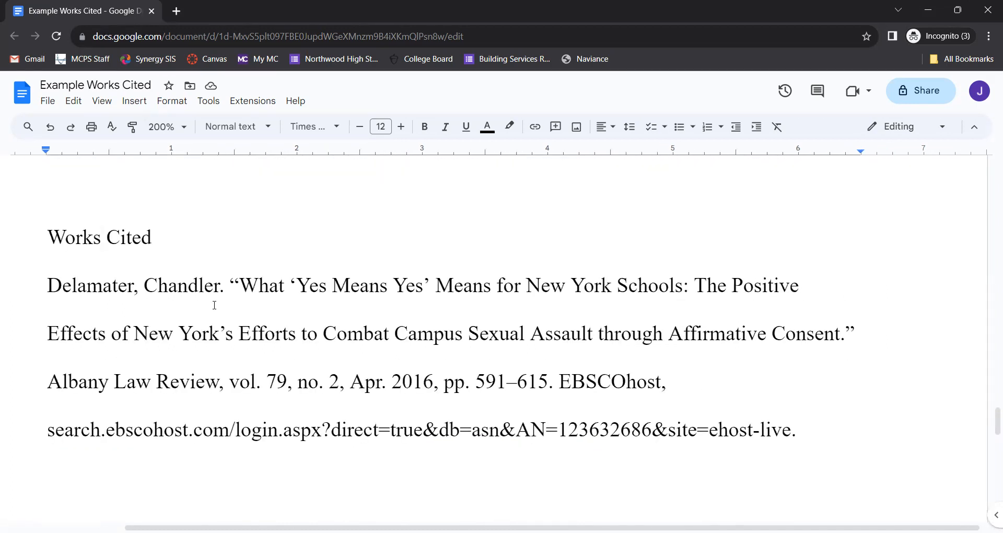
{"action": "key", "text": "BackSpace"}
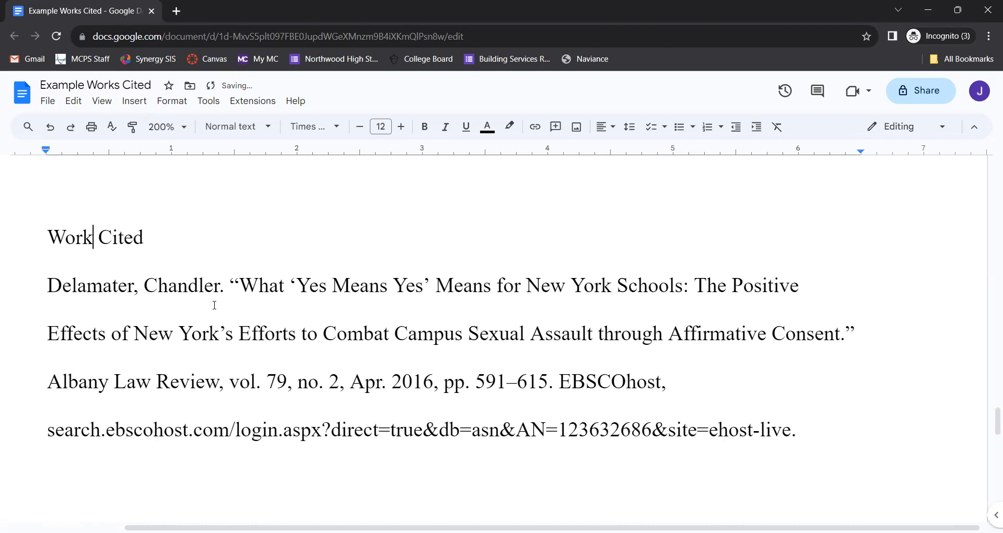
{"action": "type", "text": "s"}
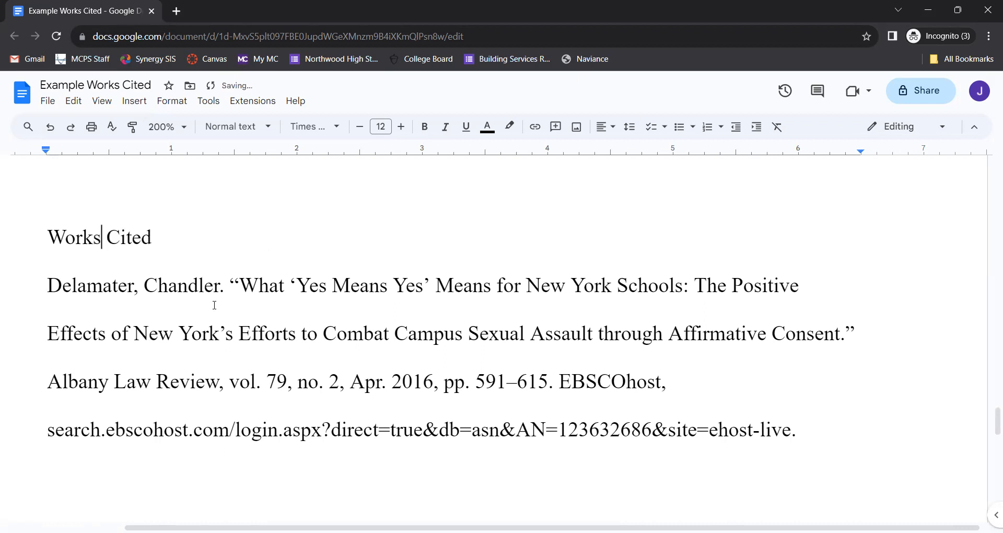
- Center the "Works Cited" heading on the page
{"action": "scroll", "coordinate": [215, 305], "scroll_direction": "down", "scroll_amount": 1}
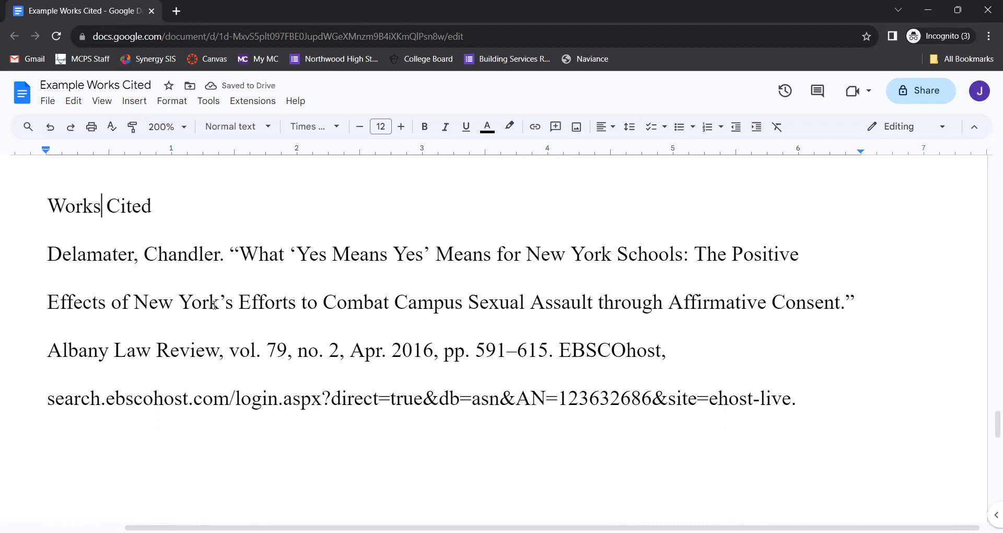
{"action": "scroll", "coordinate": [215, 305], "scroll_direction": "up", "scroll_amount": 1}
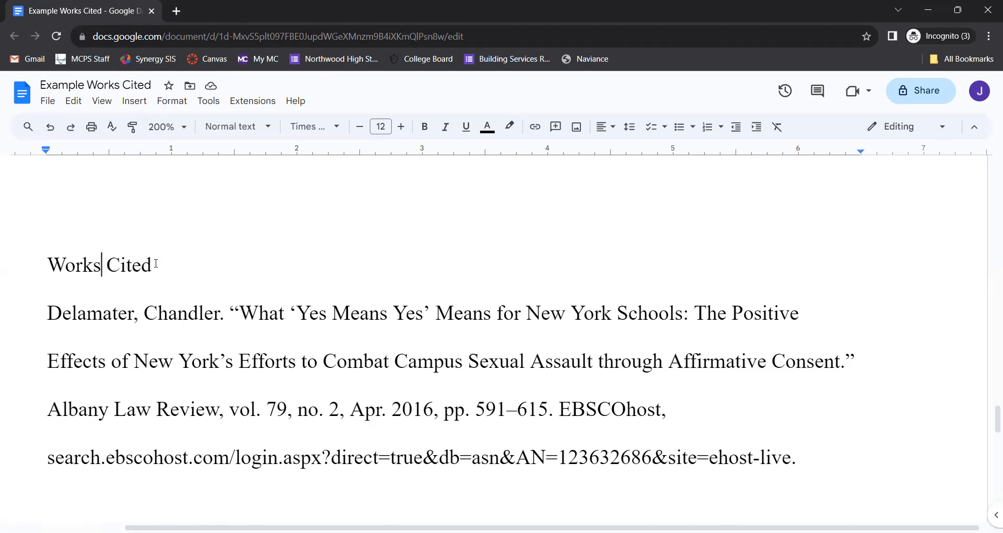
{"action": "left_click_drag", "start_coordinate": [150, 260], "coordinate": [49, 263]}
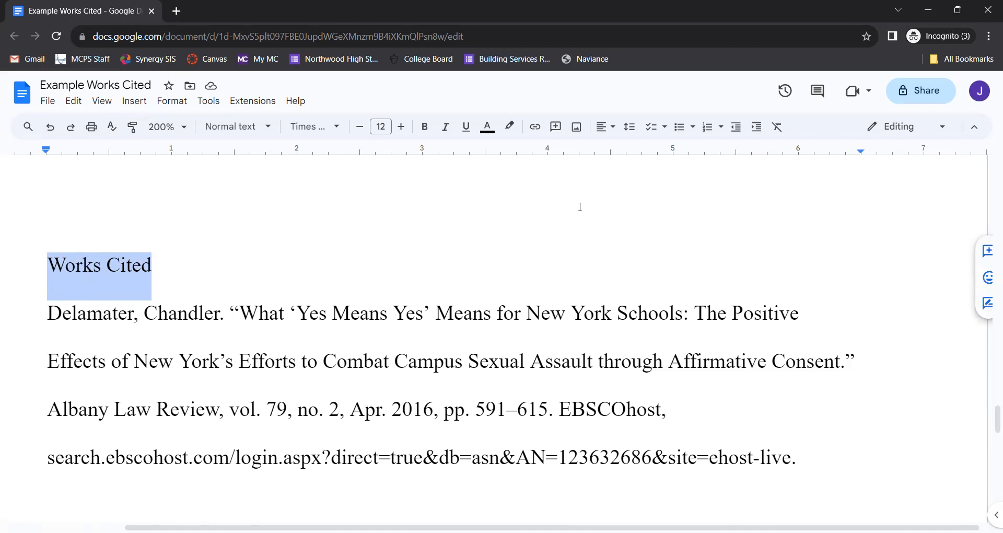
{"action": "left_click", "coordinate": [608, 132]}
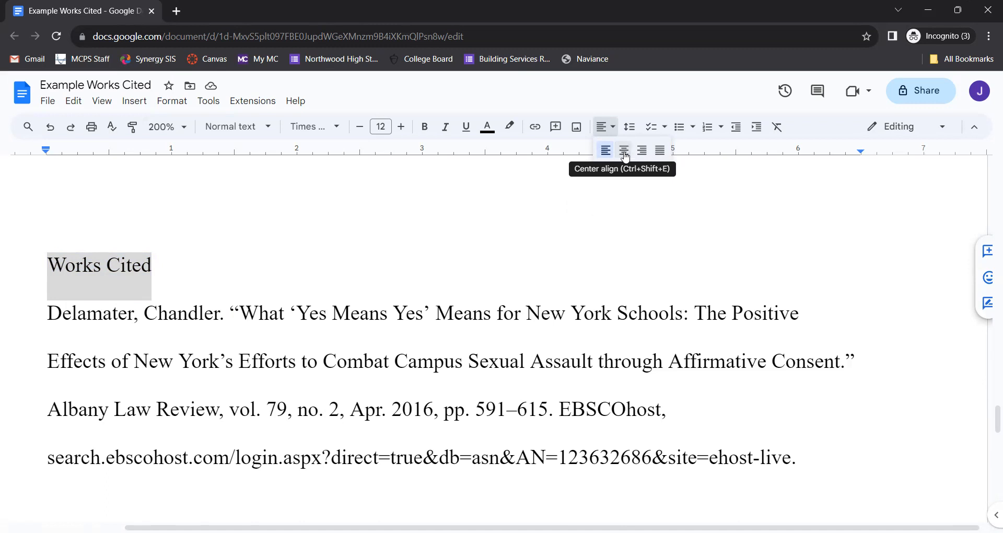
{"action": "left_click", "coordinate": [627, 150]}
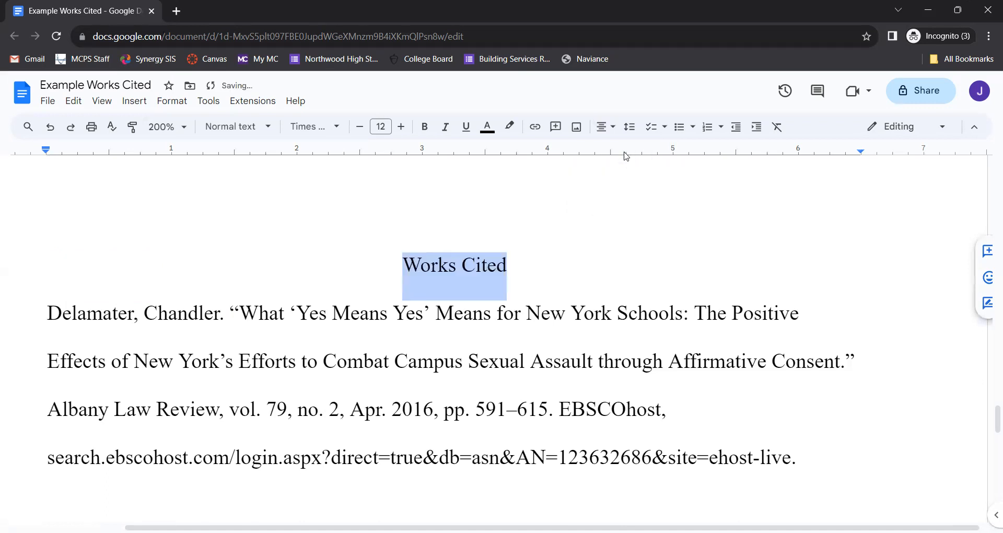
{"action": "left_click", "coordinate": [586, 278]}
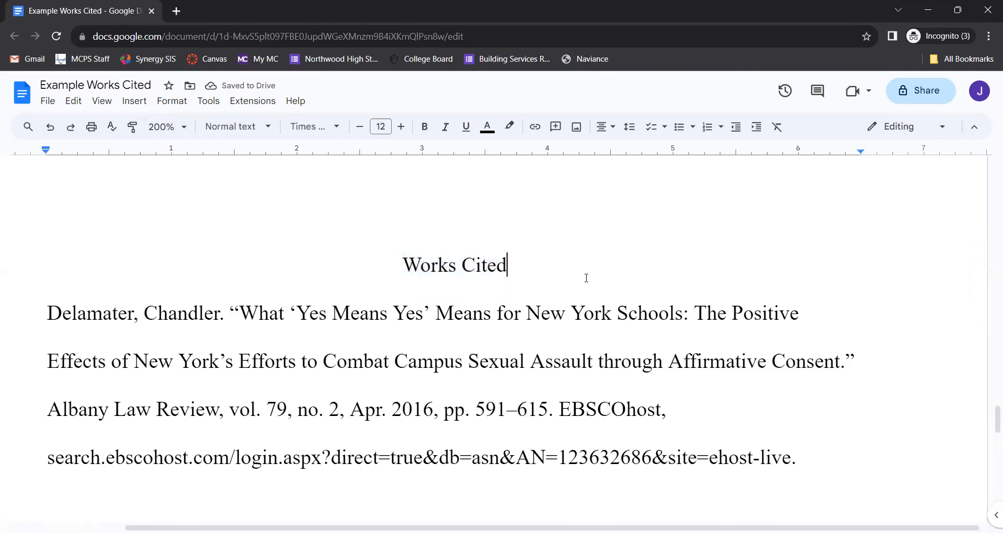
- Set the line spacing of the "Works Cited" heading and the source entries below it to Double
{"action": "left_click", "coordinate": [403, 264]}
{"action": "key", "text": "shift+Down"}
{"action": "key", "text": "shift+Down"}
{"action": "key", "text": "shift+Down"}
{"action": "key", "text": "shift+Down"}
{"action": "key", "text": "shift+Down"}
{"action": "key", "text": "shift+Down"}
{"action": "key", "text": "shift+Down"}
{"action": "key", "text": "shift+Down"}
{"action": "key", "text": "shift+Down"}
{"action": "key", "text": "shift+Down"}
{"action": "key", "text": "shift+Down"}
{"action": "key", "text": "shift+Down"}
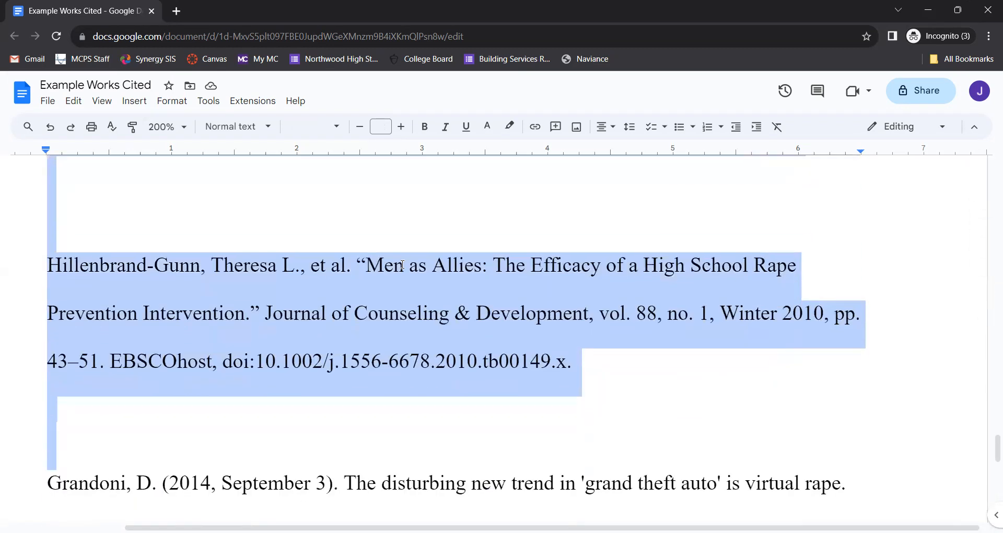
{"action": "key", "text": "shift+Down"}
{"action": "key", "text": "shift+Down"}
{"action": "key", "text": "shift+Down"}
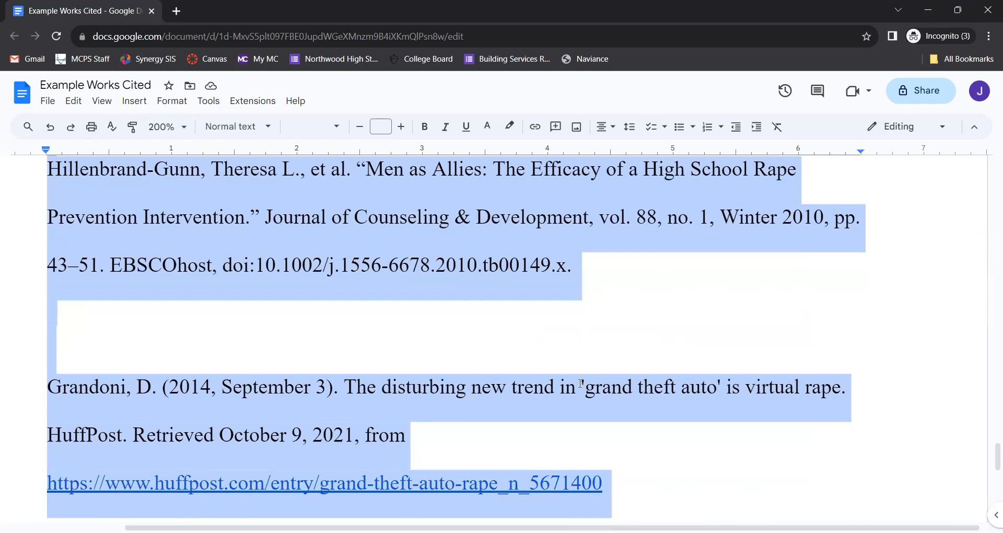
{"action": "scroll", "coordinate": [542, 372], "scroll_direction": "down", "scroll_amount": 4}
{"action": "scroll", "coordinate": [543, 372], "scroll_direction": "up", "scroll_amount": 5}
{"action": "scroll", "coordinate": [542, 372], "scroll_direction": "up", "scroll_amount": 6}
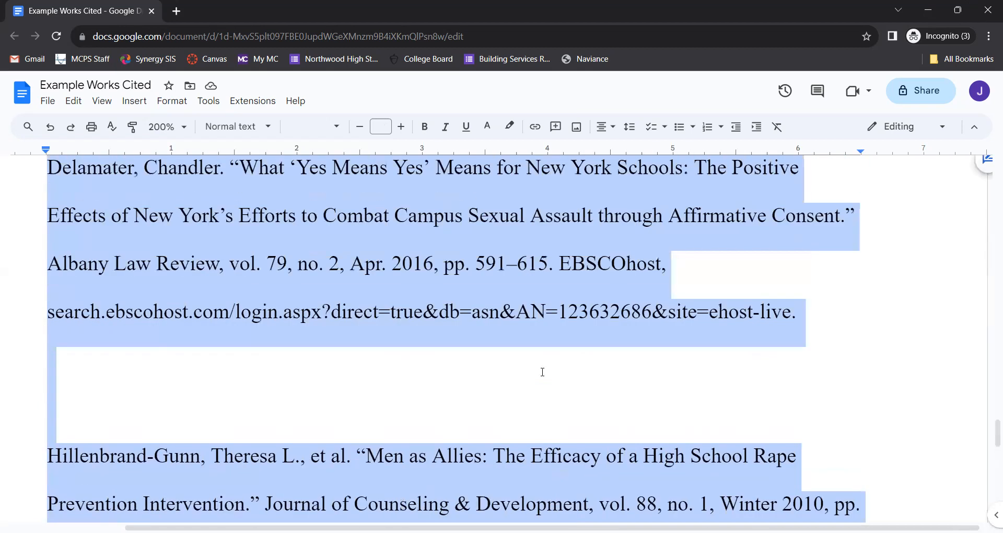
{"action": "scroll", "coordinate": [542, 372], "scroll_direction": "down", "scroll_amount": 2}
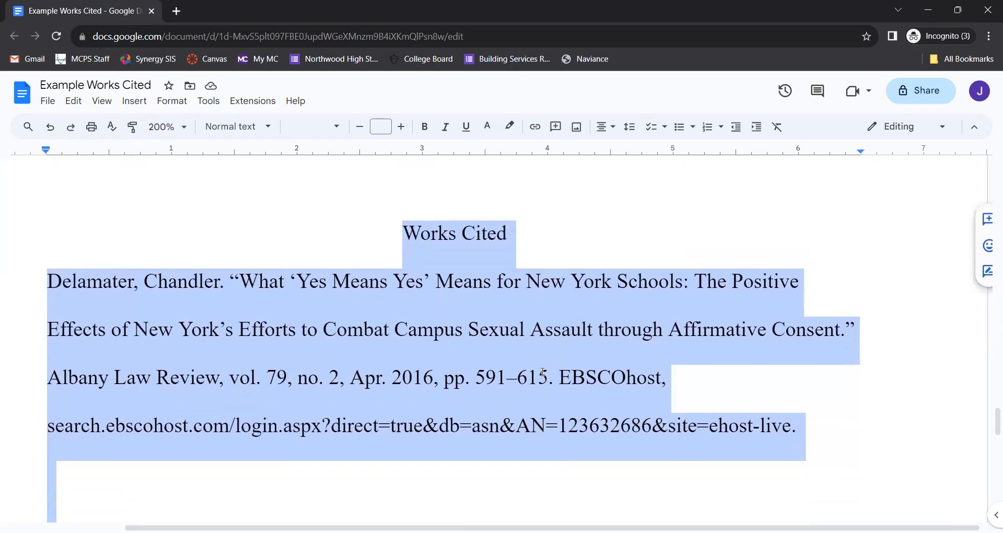
{"action": "left_click", "coordinate": [630, 127]}
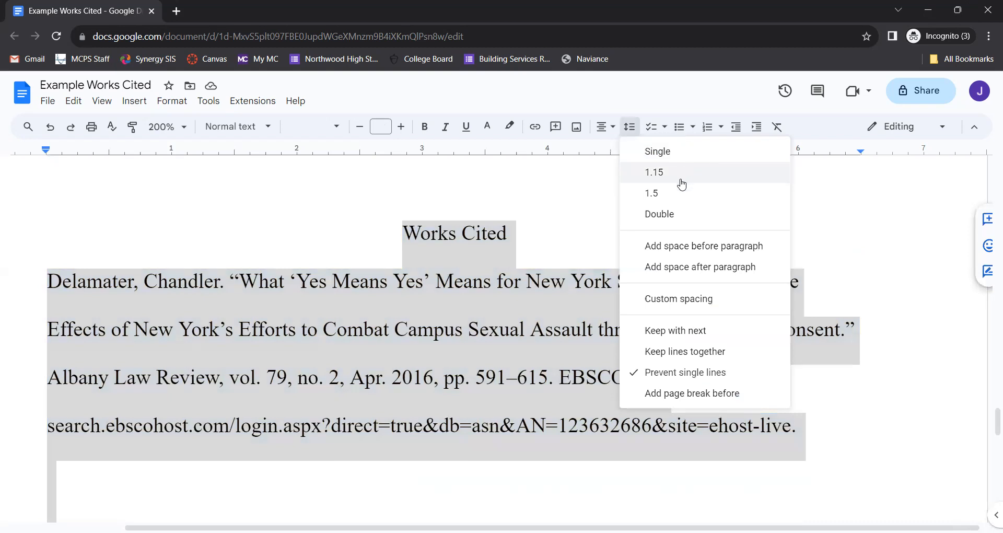
{"action": "left_click", "coordinate": [697, 215]}
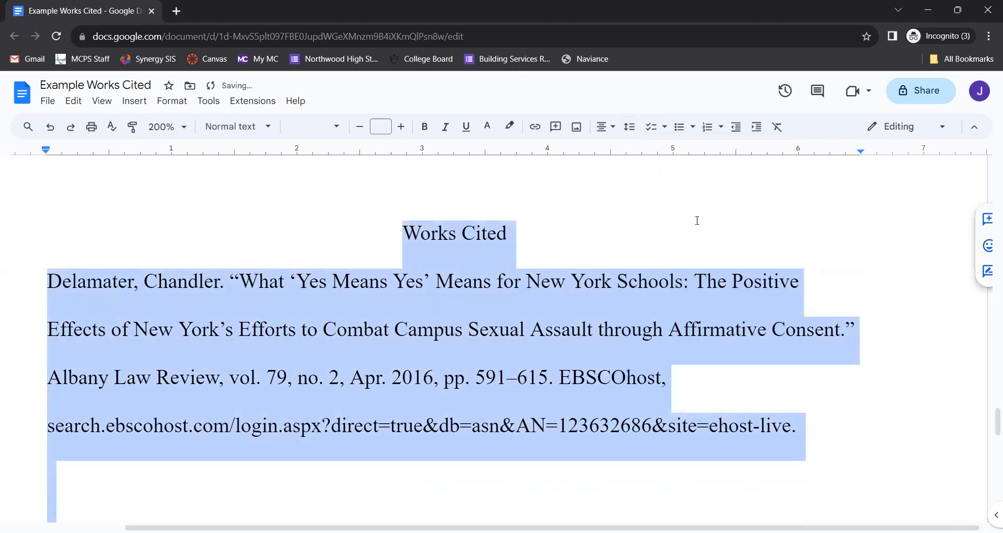
{"action": "scroll", "coordinate": [697, 221], "scroll_direction": "down", "scroll_amount": 6}
{"action": "scroll", "coordinate": [697, 221], "scroll_direction": "up", "scroll_amount": 6}
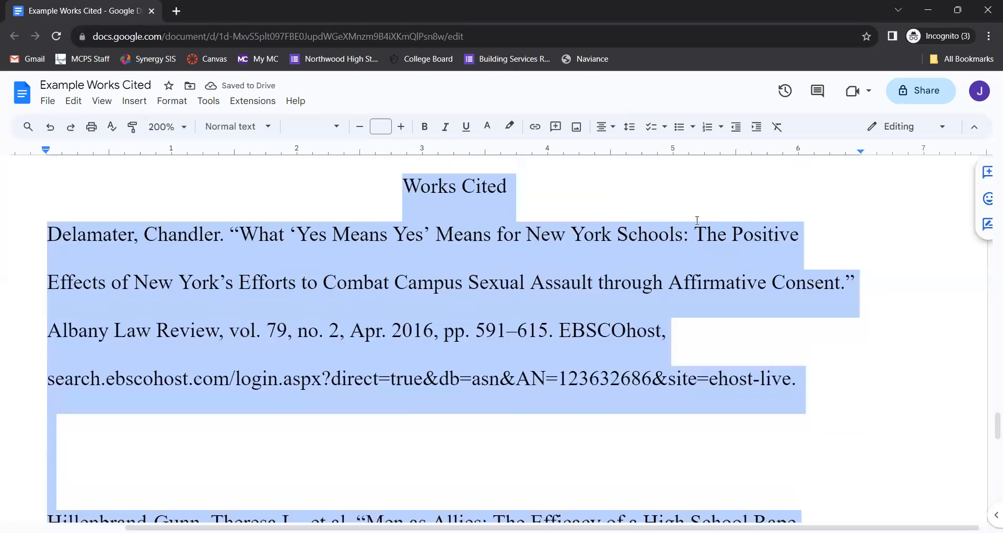
- Add space before the selected Works Cited paragraphs and remove that extra space again
{"action": "scroll", "coordinate": [697, 221], "scroll_direction": "left", "scroll_amount": 1}
{"action": "scroll", "coordinate": [697, 221], "scroll_direction": "down", "scroll_amount": 1}
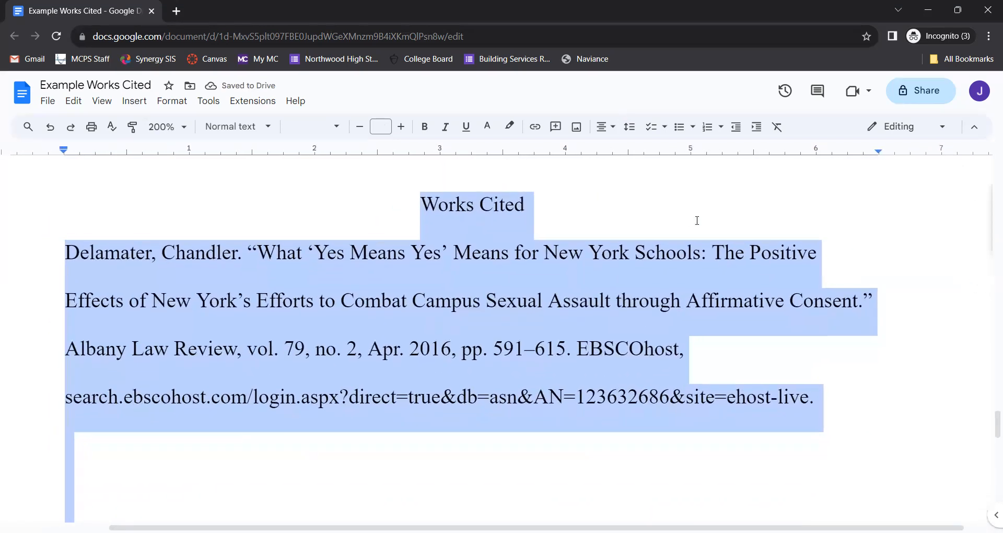
{"action": "left_click", "coordinate": [631, 127]}
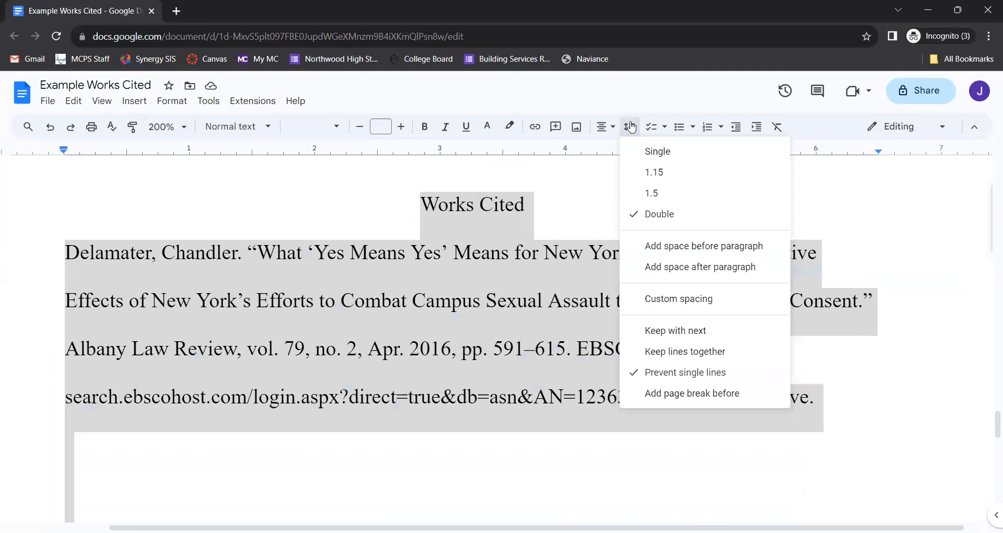
{"action": "left_click", "coordinate": [732, 253]}
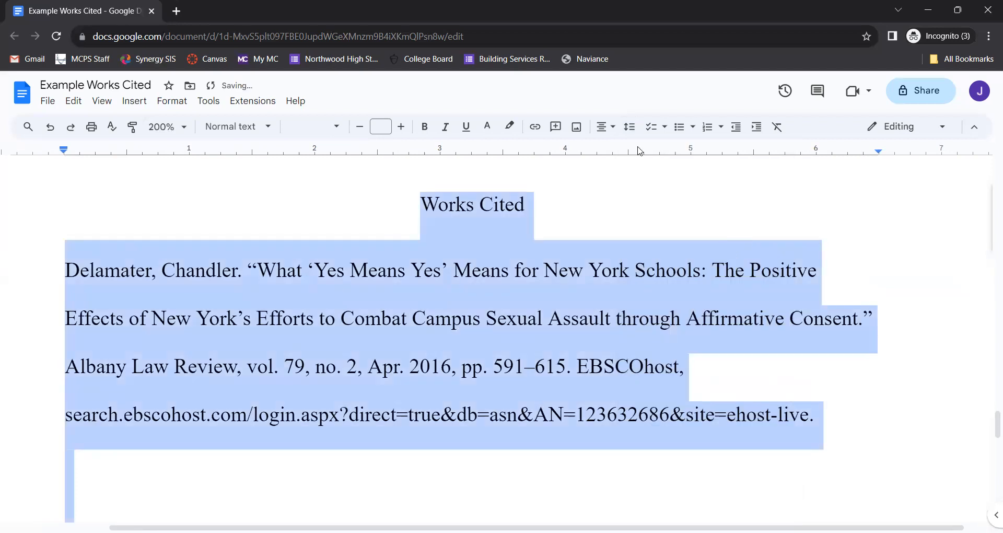
{"action": "left_click", "coordinate": [630, 127]}
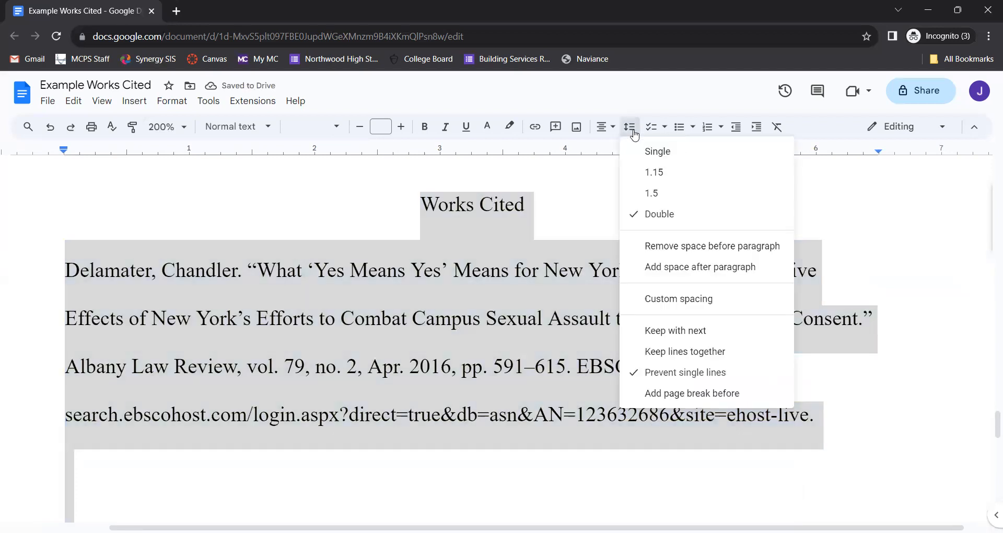
{"action": "left_click", "coordinate": [688, 251]}
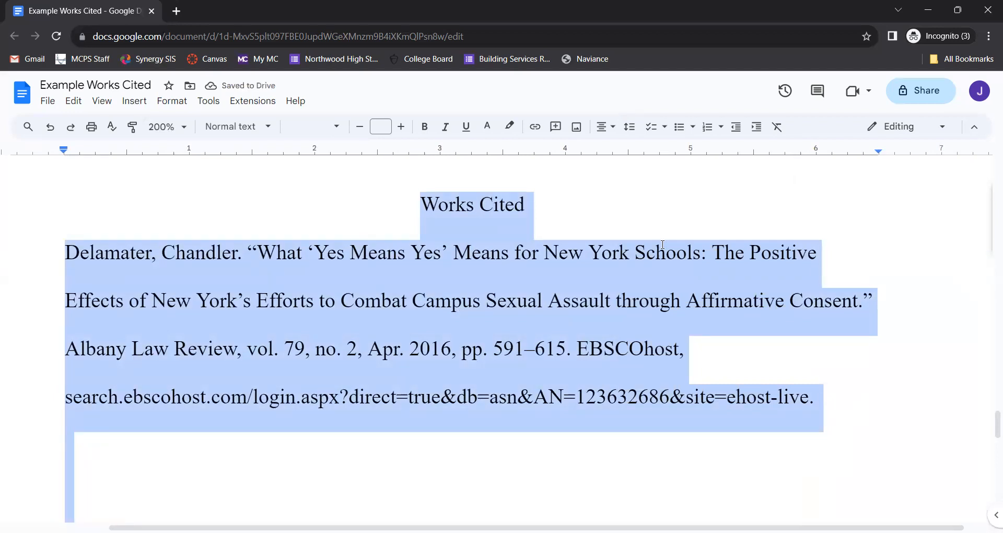
- Add space after the selected Works Cited paragraphs and remove that extra space again
{"action": "left_click", "coordinate": [635, 132]}
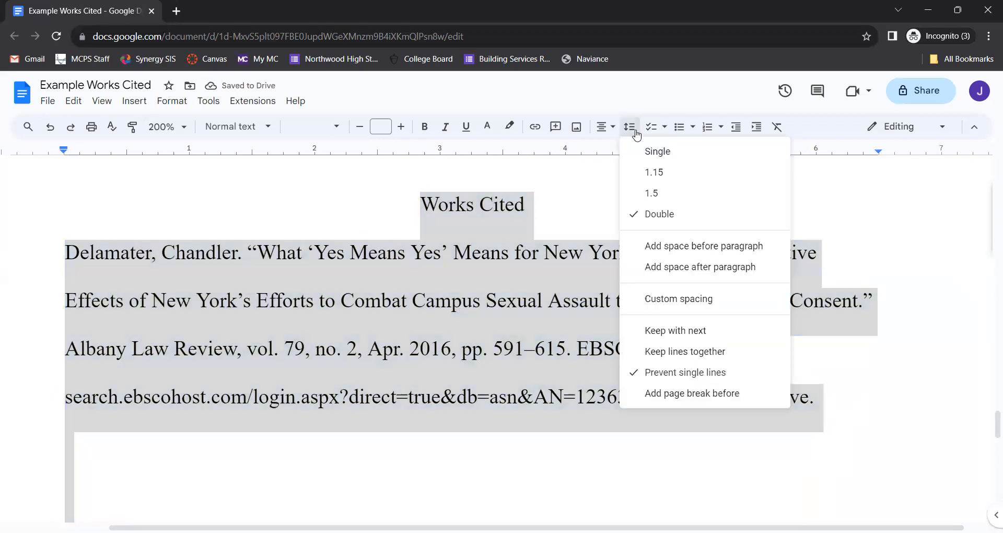
{"action": "left_click", "coordinate": [676, 270]}
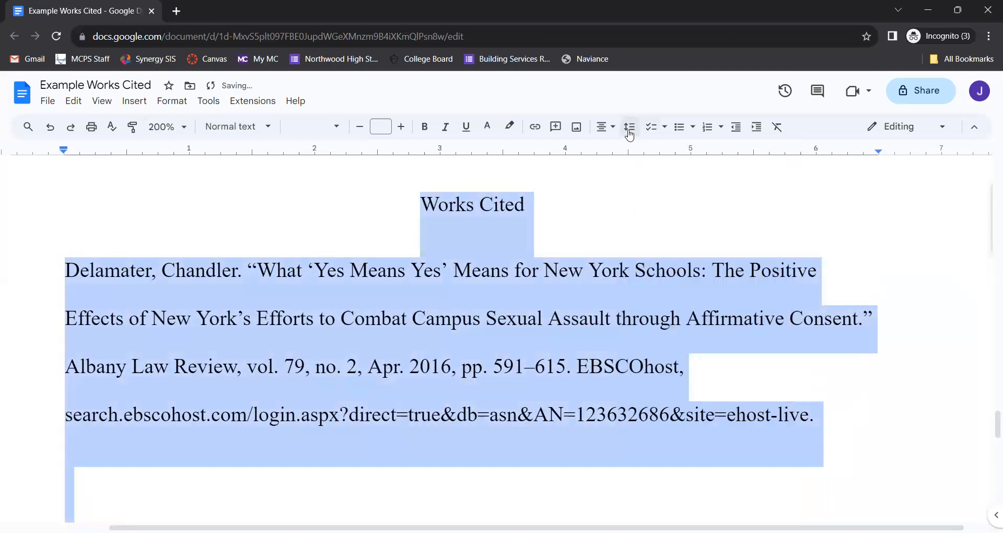
{"action": "left_click", "coordinate": [630, 130]}
{"action": "left_click", "coordinate": [667, 268]}
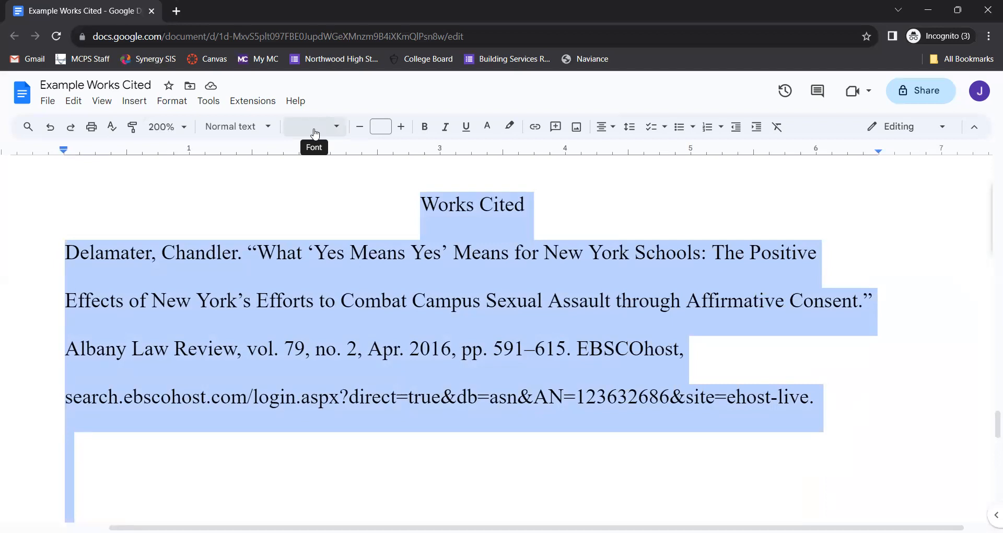
- Set the font of the selected Works Cited heading and source entries to Times New Roman
{"action": "left_click", "coordinate": [340, 132]}
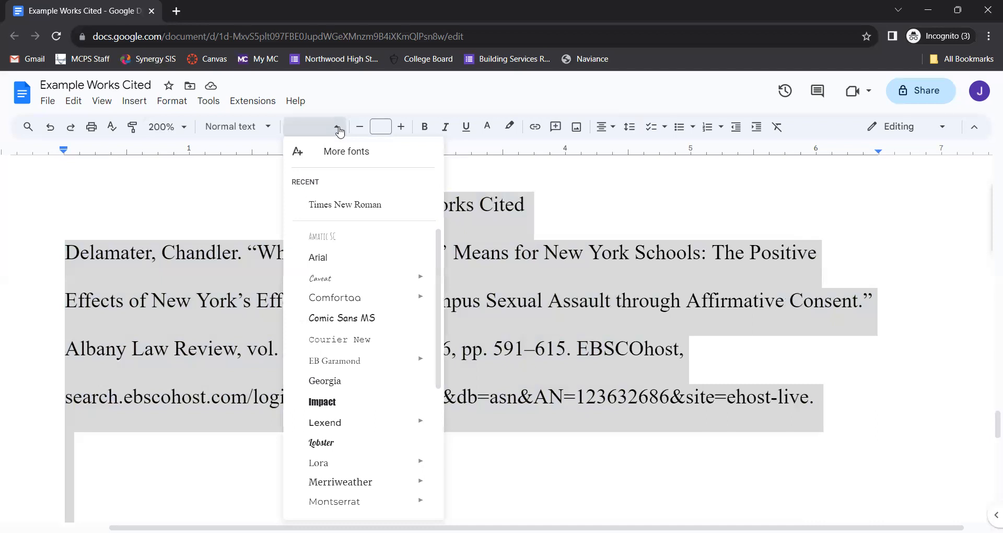
{"action": "left_click", "coordinate": [339, 212]}
{"action": "scroll", "coordinate": [340, 210], "scroll_direction": "down", "scroll_amount": 12}
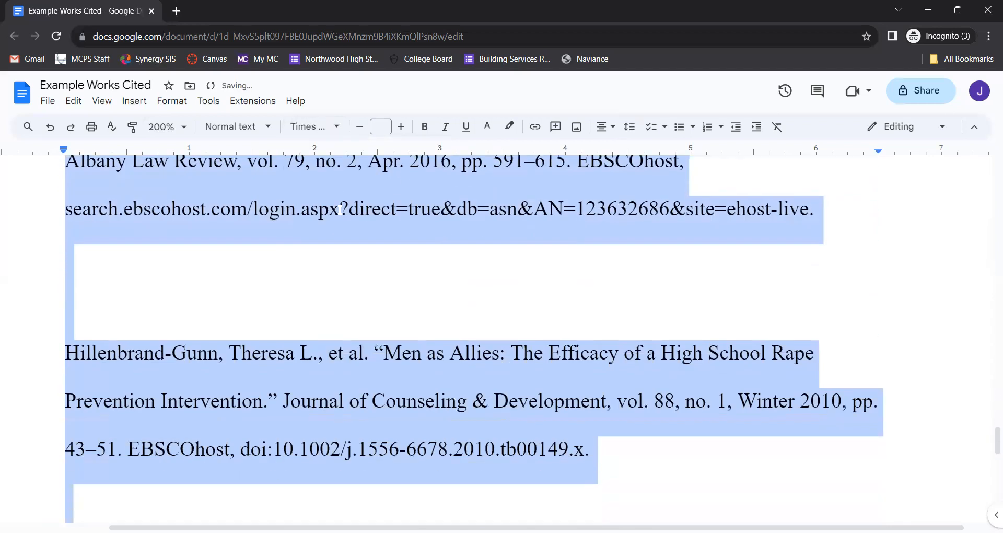
{"action": "scroll", "coordinate": [340, 210], "scroll_direction": "up", "scroll_amount": 12}
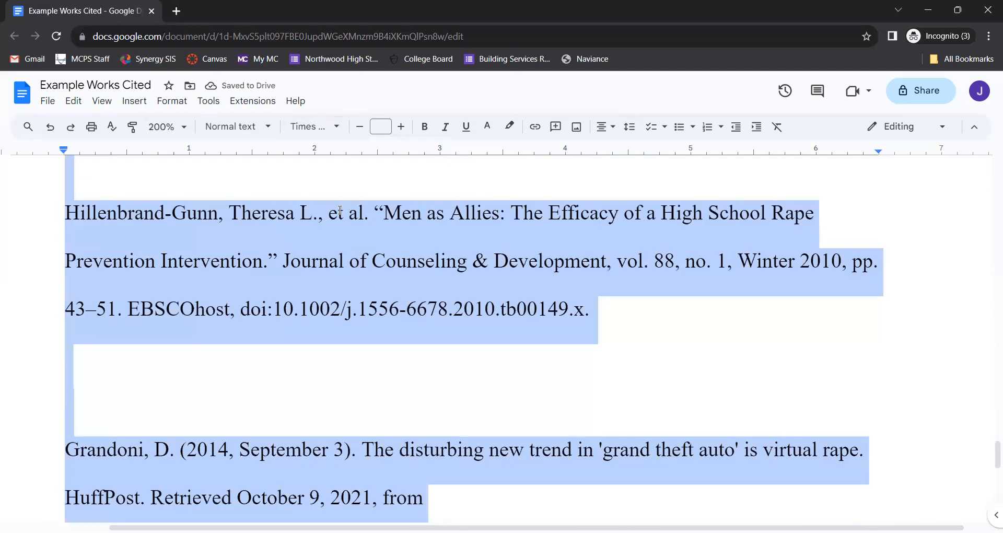
{"action": "scroll", "coordinate": [340, 210], "scroll_direction": "up", "scroll_amount": 2}
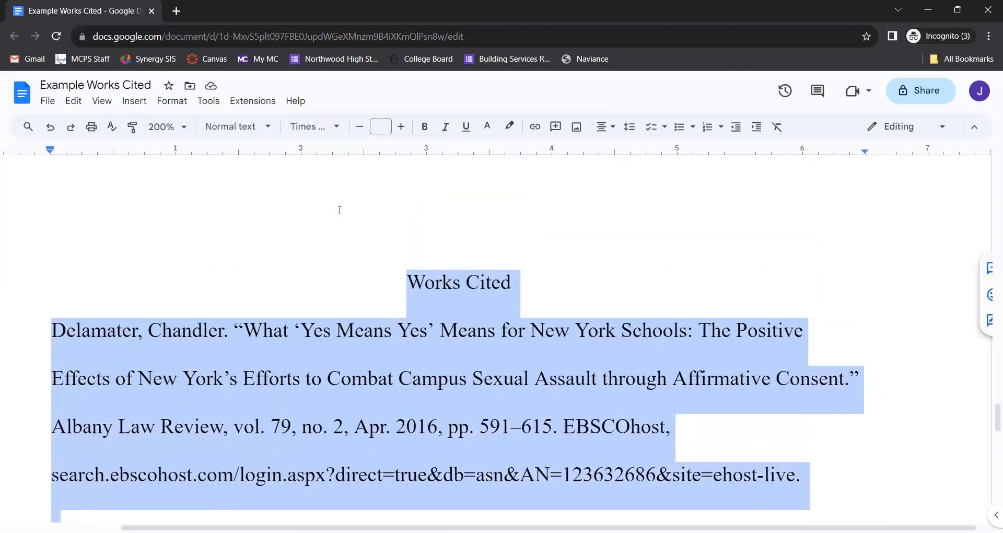
- Set the font size of the selected Works Cited heading and source entries to 12
{"action": "left_click", "coordinate": [386, 130]}
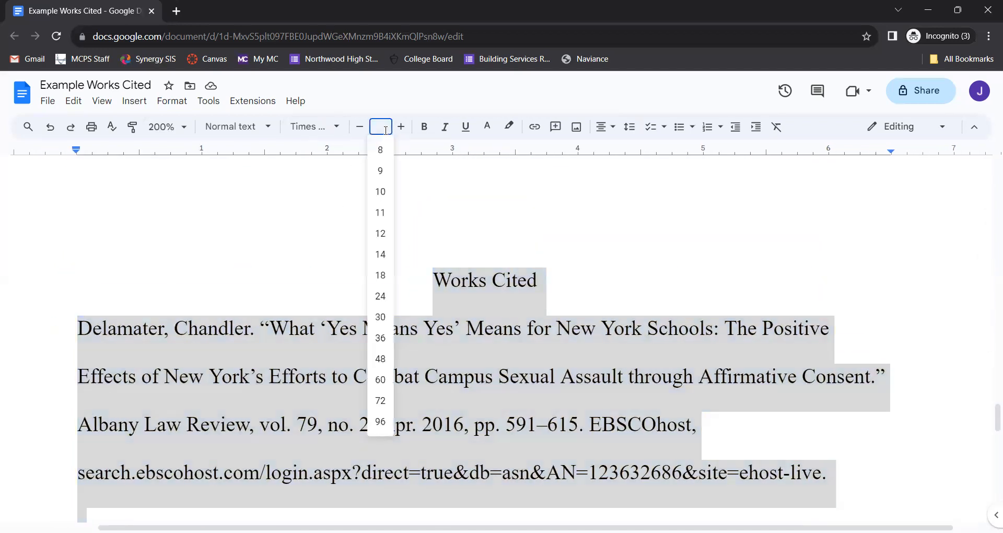
{"action": "left_click", "coordinate": [383, 234]}
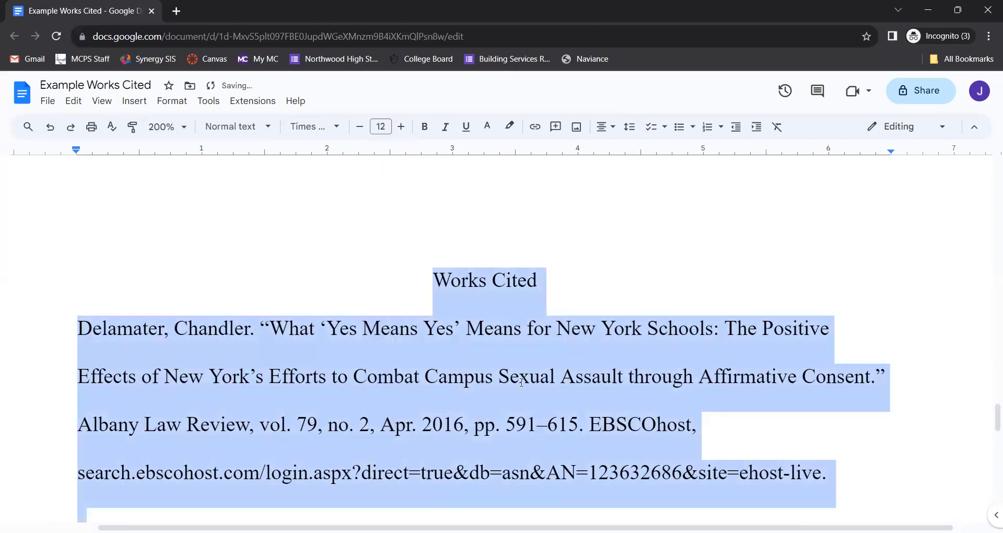
{"action": "scroll", "coordinate": [522, 382], "scroll_direction": "down", "scroll_amount": 3}
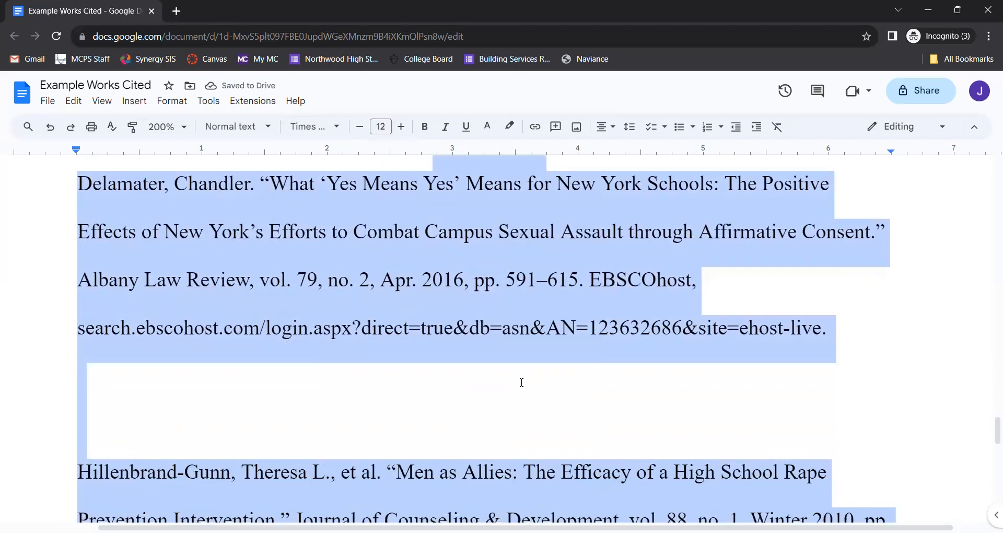
{"action": "scroll", "coordinate": [521, 382], "scroll_direction": "down", "scroll_amount": 7}
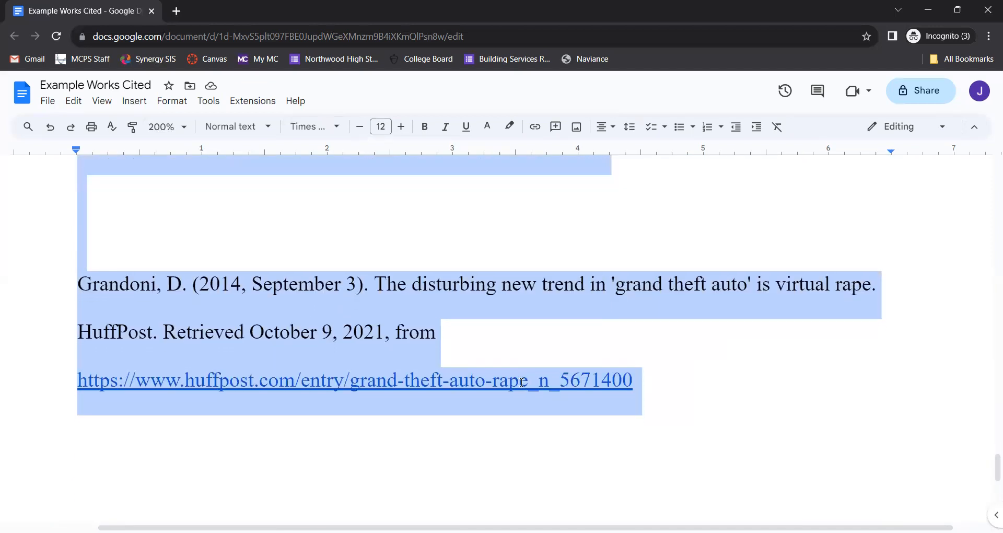
{"action": "scroll", "coordinate": [522, 383], "scroll_direction": "down", "scroll_amount": 1}
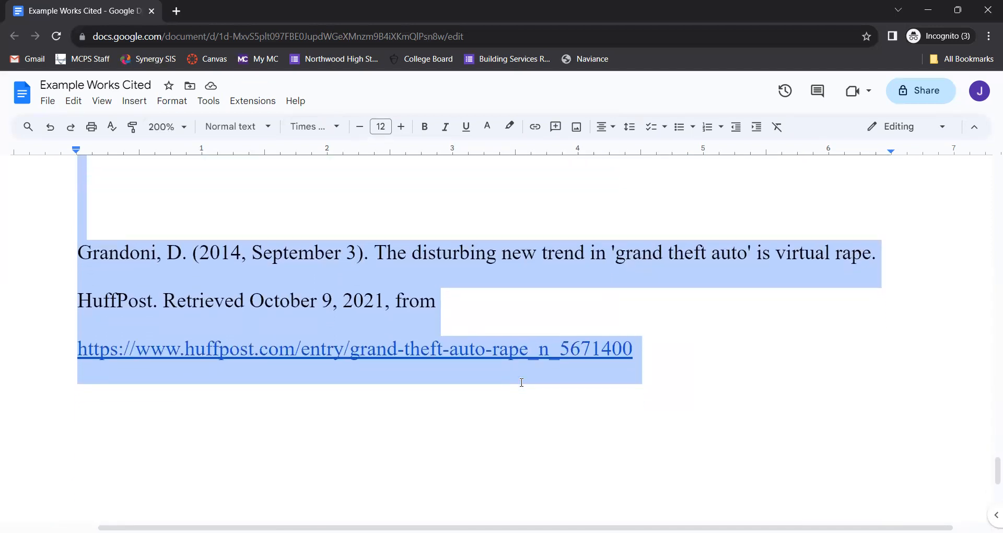
{"action": "scroll", "coordinate": [522, 382], "scroll_direction": "down", "scroll_amount": 3}
- Give the first source entry a 0.5-inch hanging indent, keeping its first line at the left margin
{"action": "scroll", "coordinate": [522, 382], "scroll_direction": "up", "scroll_amount": 12}
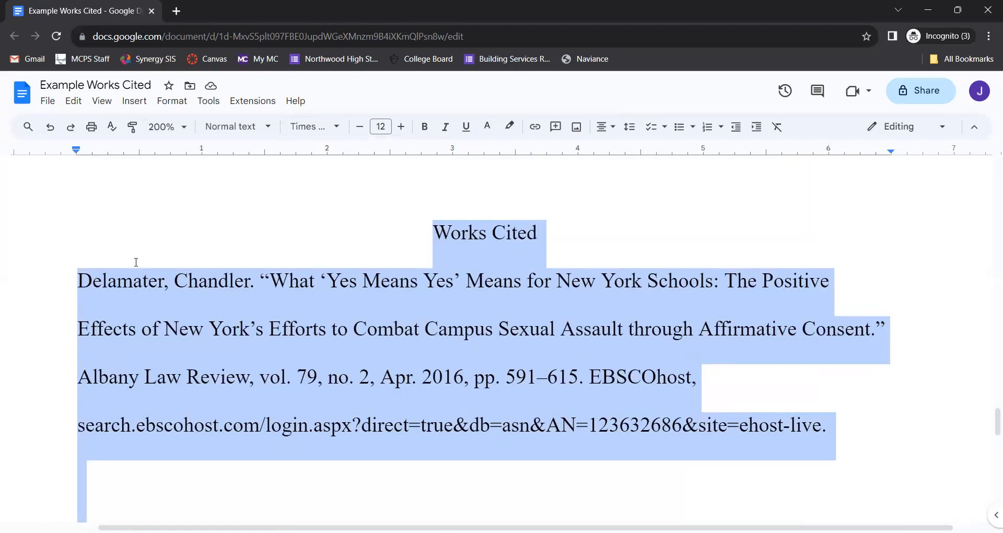
{"action": "left_click", "coordinate": [97, 276]}
{"action": "left_click", "coordinate": [76, 277]}
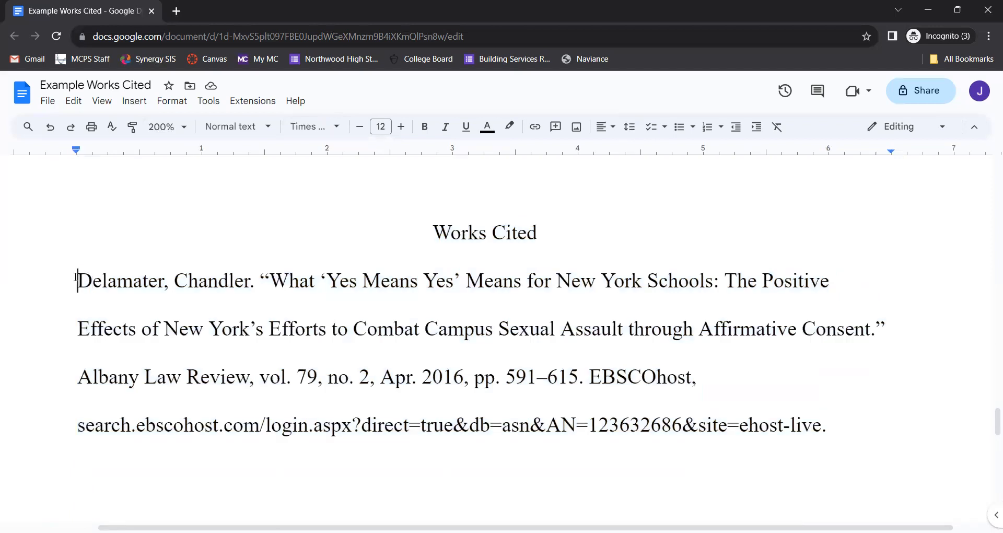
{"action": "scroll", "coordinate": [75, 277], "scroll_direction": "down", "scroll_amount": 1}
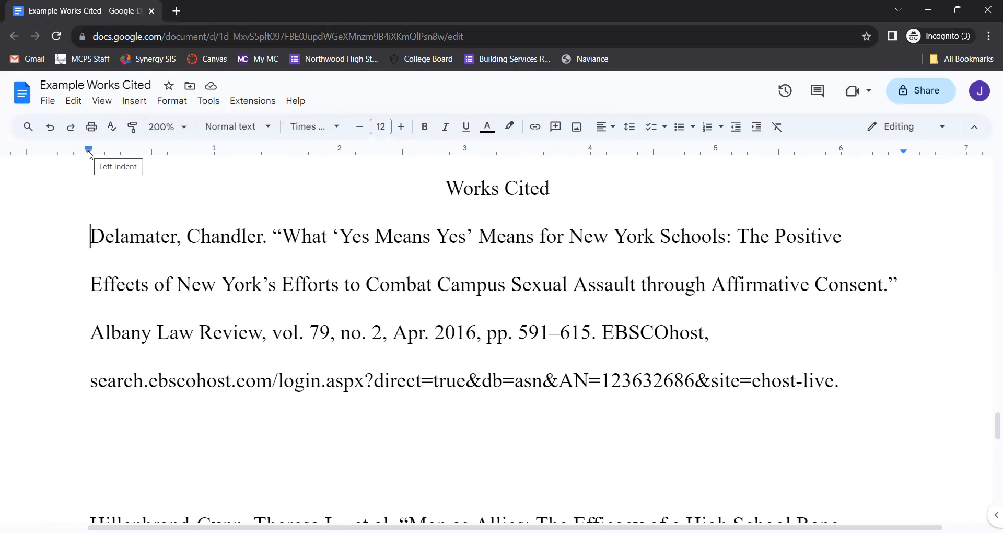
{"action": "mouse_move", "coordinate": [89, 153]}
{"action": "left_mouse_down"}
{"action": "mouse_move", "coordinate": [97, 177]}
{"action": "mouse_move", "coordinate": [92, 167]}
{"action": "mouse_move", "coordinate": [151, 159]}
{"action": "left_mouse_up"}
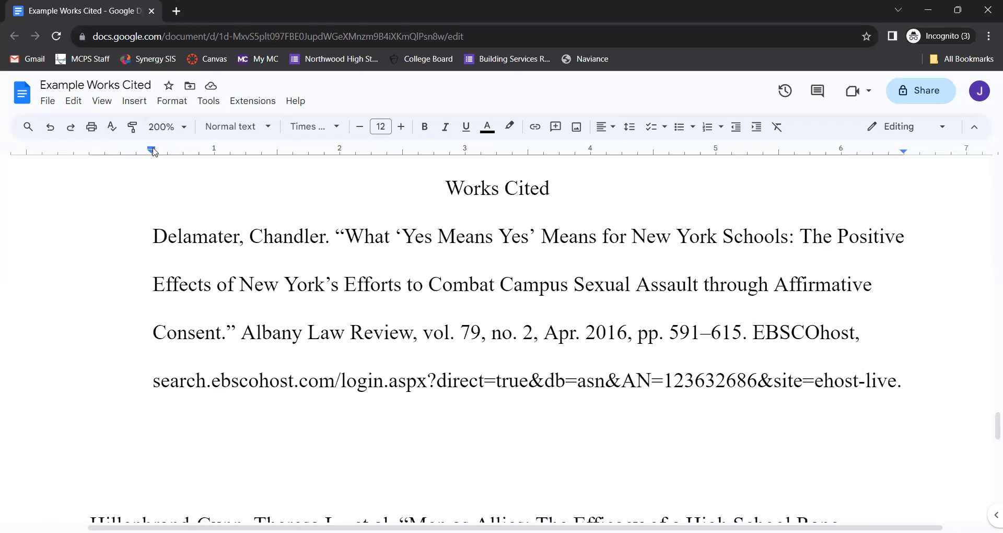
{"action": "left_click_drag", "start_coordinate": [152, 150], "coordinate": [89, 149]}
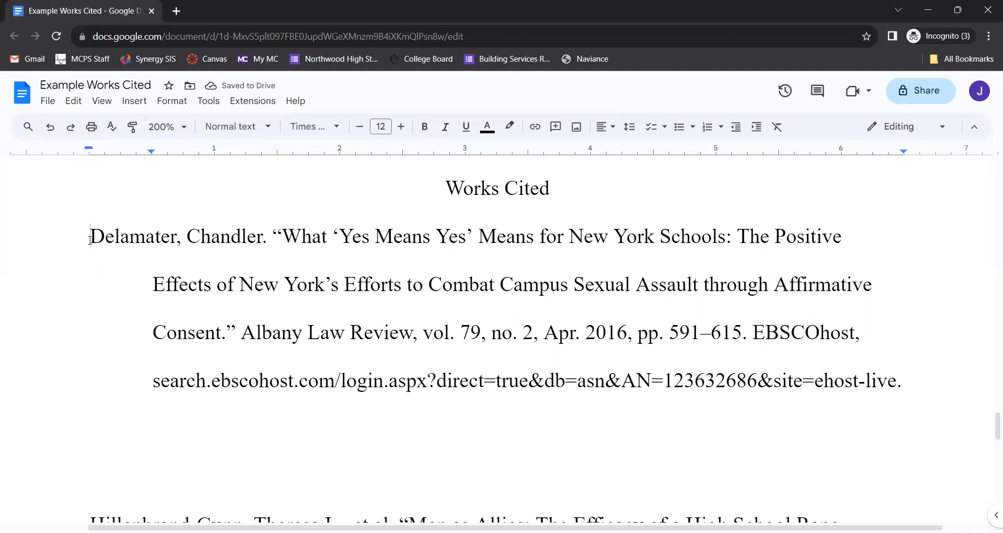
{"action": "double_click", "coordinate": [133, 232]}
- Delete the blank lines between the first and second source entries
{"action": "left_click", "coordinate": [129, 277]}
{"action": "key", "text": "Down"}
{"action": "key", "text": "Down"}
{"action": "scroll", "coordinate": [128, 277], "scroll_direction": "down", "scroll_amount": 1}
{"action": "left_click", "coordinate": [181, 376]}
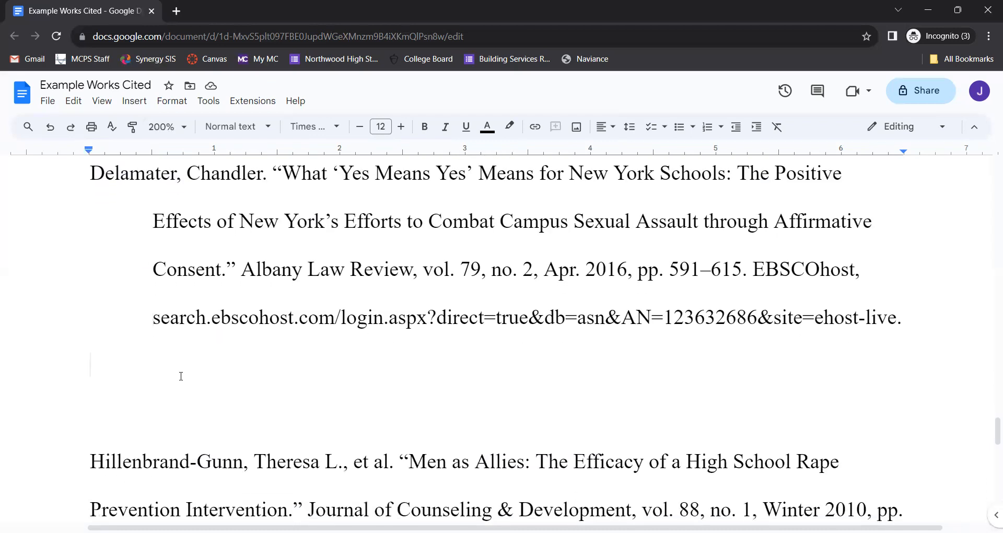
{"action": "key", "text": "Delete"}
{"action": "key", "text": "Delete"}
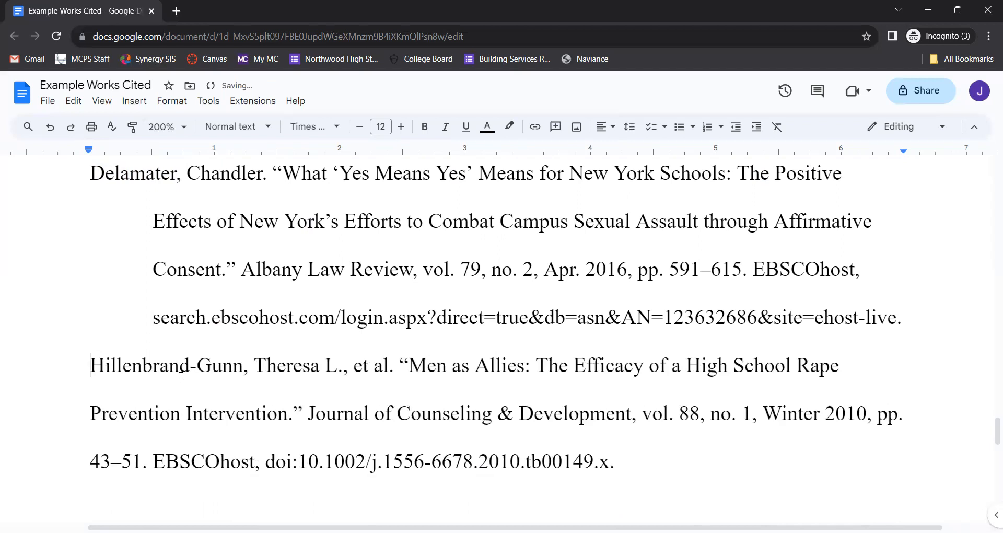
- Give the second source entry a 0.5-inch hanging indent, keeping its first line at the left margin
{"action": "scroll", "coordinate": [181, 376], "scroll_direction": "down", "scroll_amount": 1}
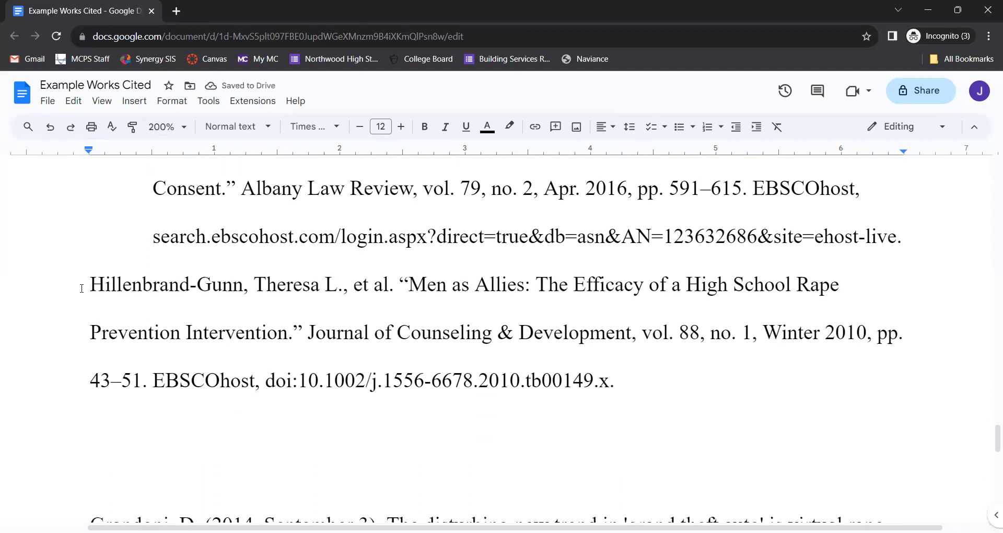
{"action": "scroll", "coordinate": [81, 289], "scroll_direction": "down", "scroll_amount": 1}
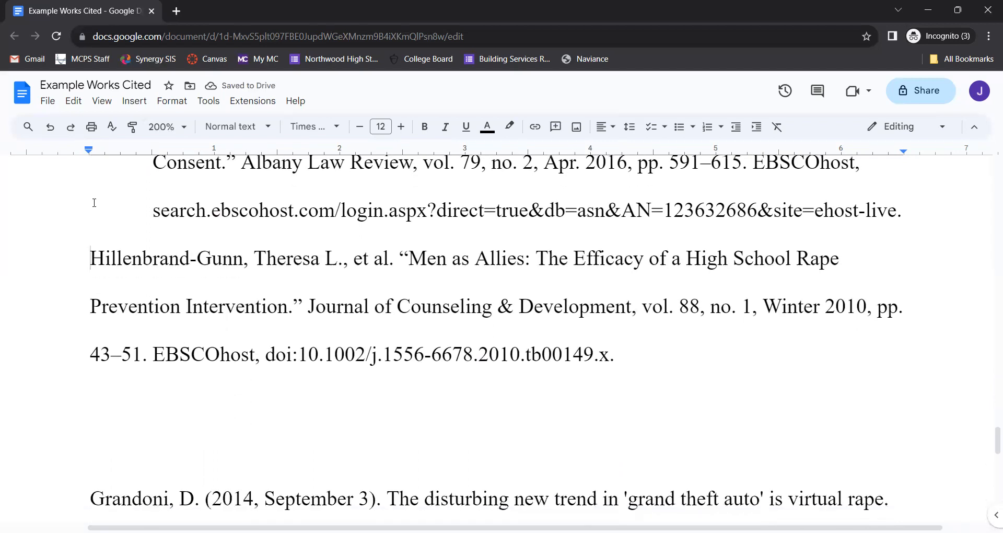
{"action": "left_click", "coordinate": [90, 152]}
{"action": "mouse_move", "coordinate": [90, 156]}
{"action": "left_mouse_down"}
{"action": "mouse_move", "coordinate": [154, 160]}
{"action": "mouse_move", "coordinate": [88, 160]}
{"action": "left_mouse_up"}
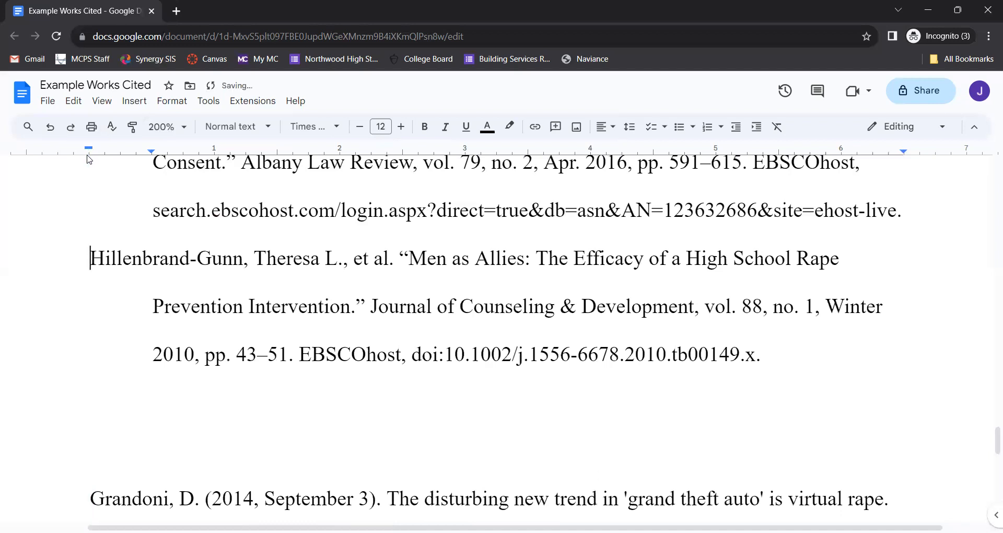
{"action": "scroll", "coordinate": [243, 389], "scroll_direction": "up", "scroll_amount": 3}
{"action": "scroll", "coordinate": [243, 389], "scroll_direction": "down", "scroll_amount": 3}
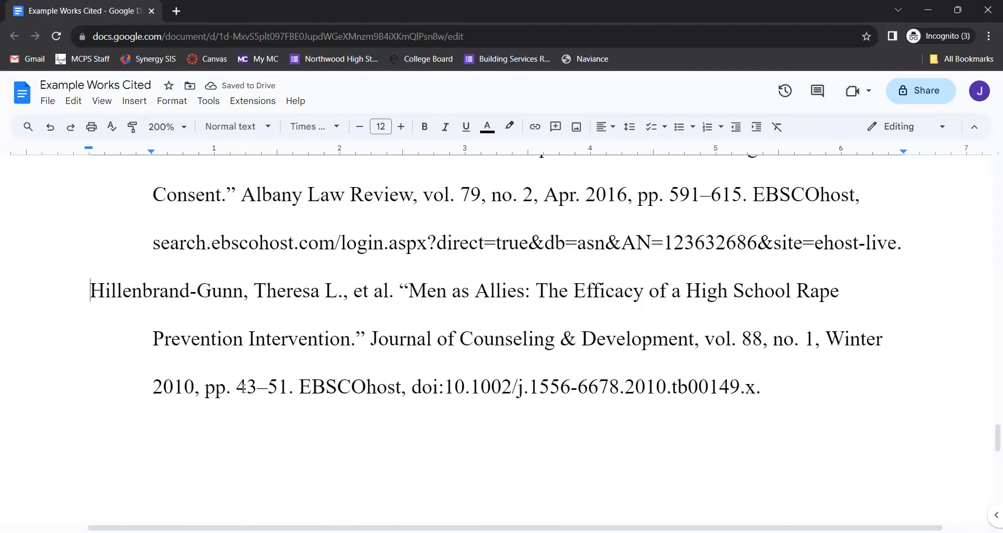
- Remove the blank lines before the third source entry, join it to the second entry and split it off again so it inherits the hanging indent
{"action": "left_click", "coordinate": [208, 372]}
{"action": "key", "text": "Delete"}
{"action": "key", "text": "Delete"}
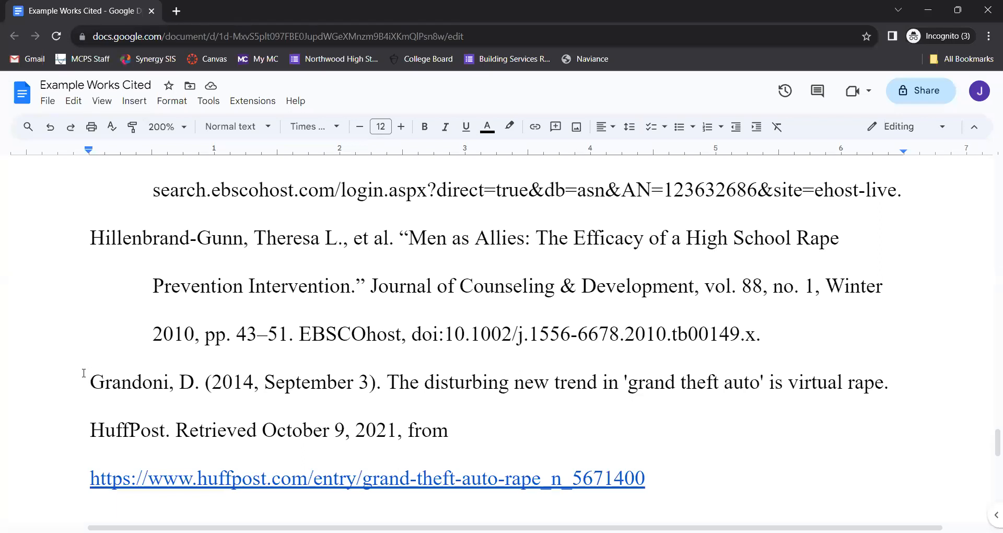
{"action": "key", "text": "BackSpace"}
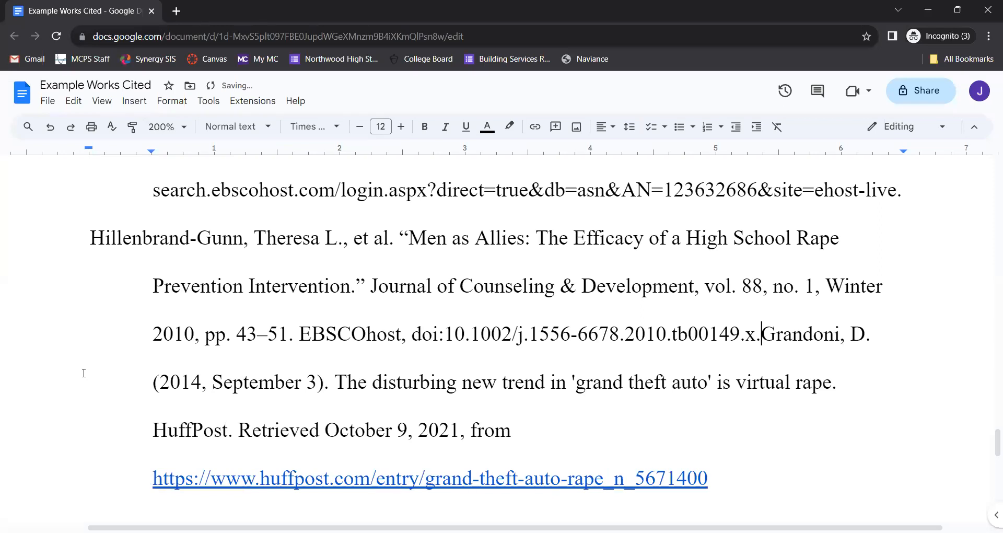
{"action": "scroll", "coordinate": [84, 373], "scroll_direction": "down", "scroll_amount": 1}
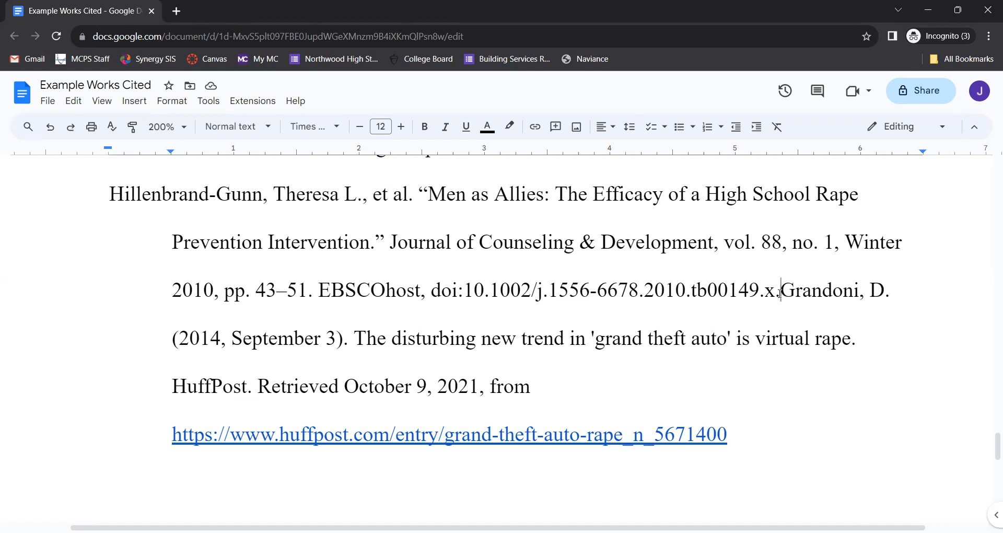
{"action": "key", "text": "Return"}
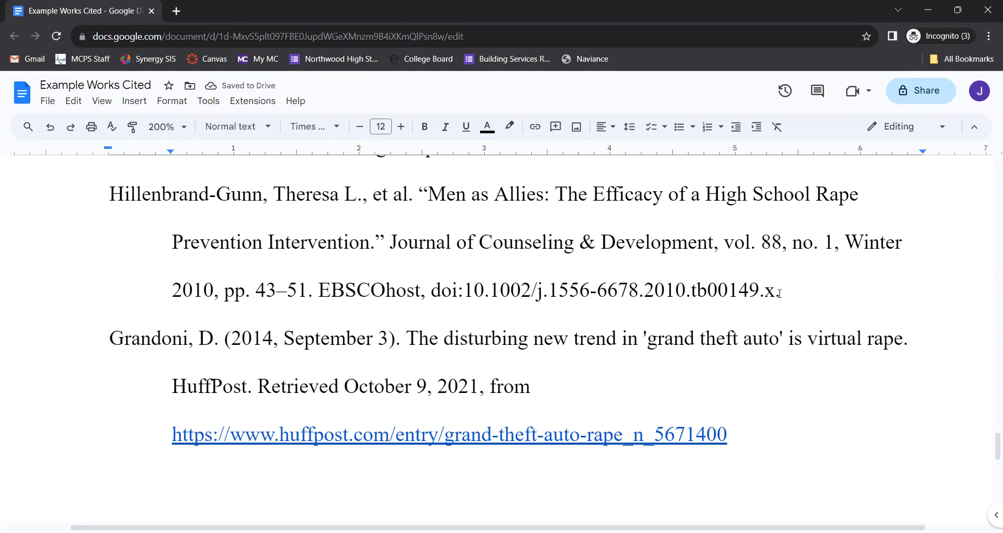
- Look over the spacing and hanging indents of the three source entries
{"action": "scroll", "coordinate": [780, 293], "scroll_direction": "up", "scroll_amount": 1}
{"action": "scroll", "coordinate": [779, 293], "scroll_direction": "down", "scroll_amount": 1}
{"action": "scroll", "coordinate": [779, 293], "scroll_direction": "down", "scroll_amount": 1}
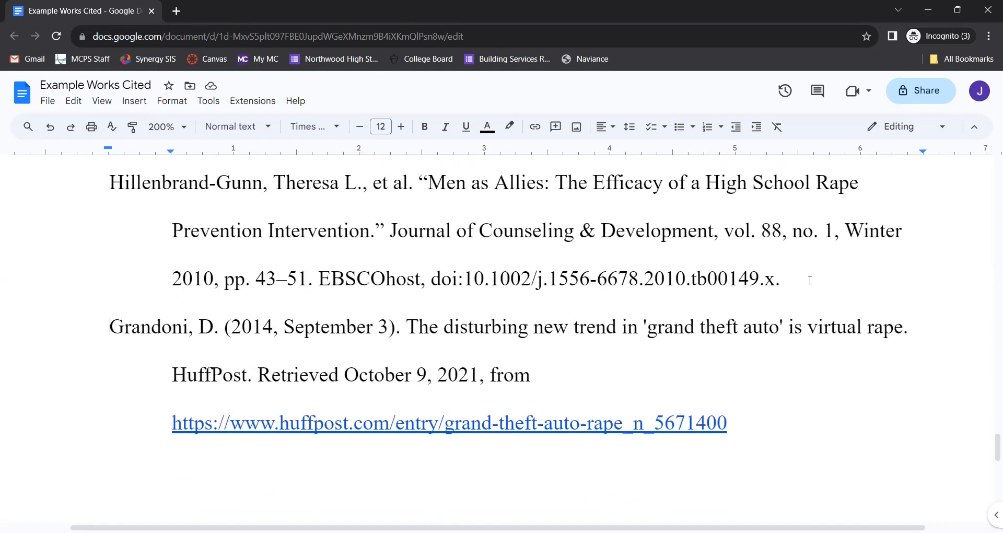
{"action": "scroll", "coordinate": [810, 280], "scroll_direction": "up", "scroll_amount": 1}
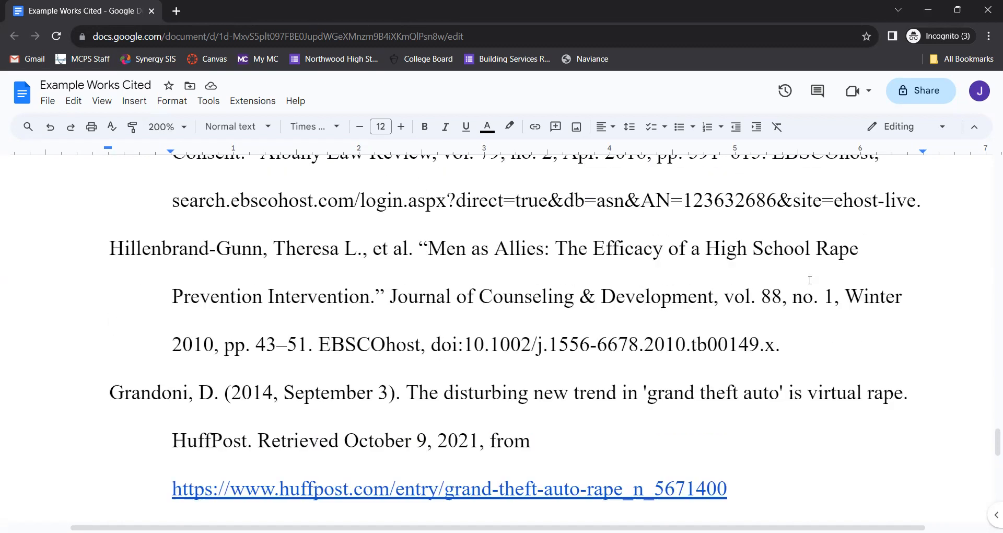
{"action": "scroll", "coordinate": [810, 280], "scroll_direction": "down", "scroll_amount": 1}
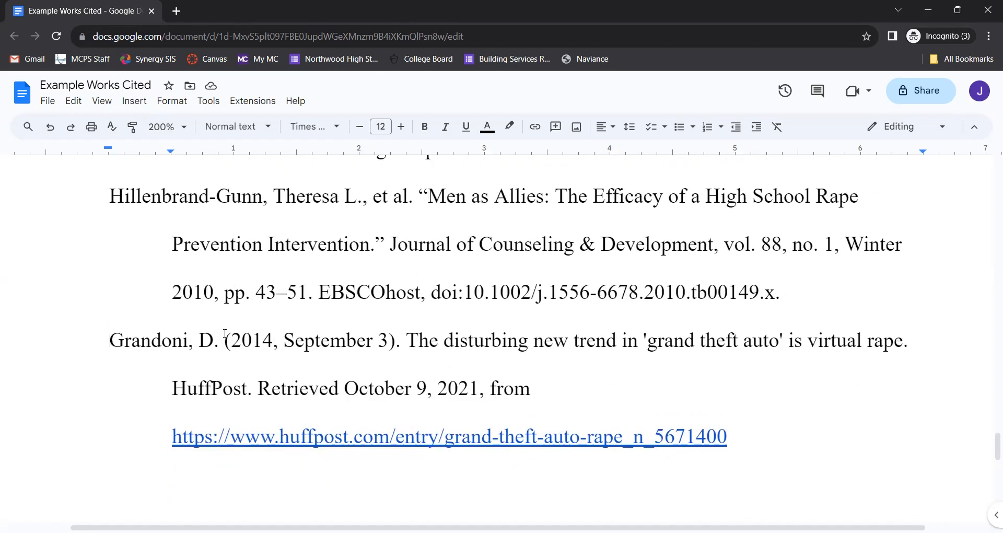
{"action": "scroll", "coordinate": [225, 333], "scroll_direction": "up", "scroll_amount": 4}
{"action": "scroll", "coordinate": [225, 333], "scroll_direction": "down", "scroll_amount": 4}
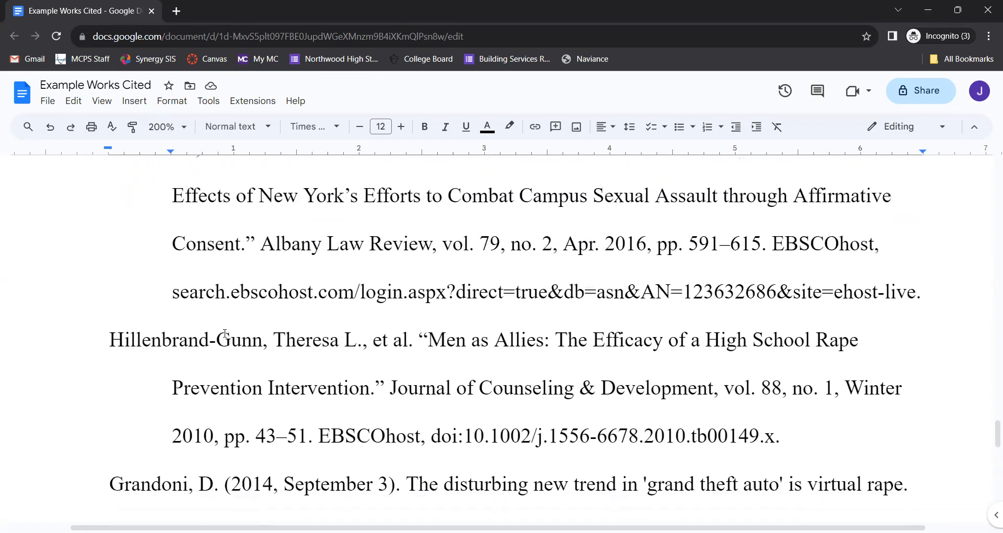
- Highlight the first letter of each source entry in turn to check the alphabetical order
{"action": "scroll", "coordinate": [226, 334], "scroll_direction": "up", "scroll_amount": 4}
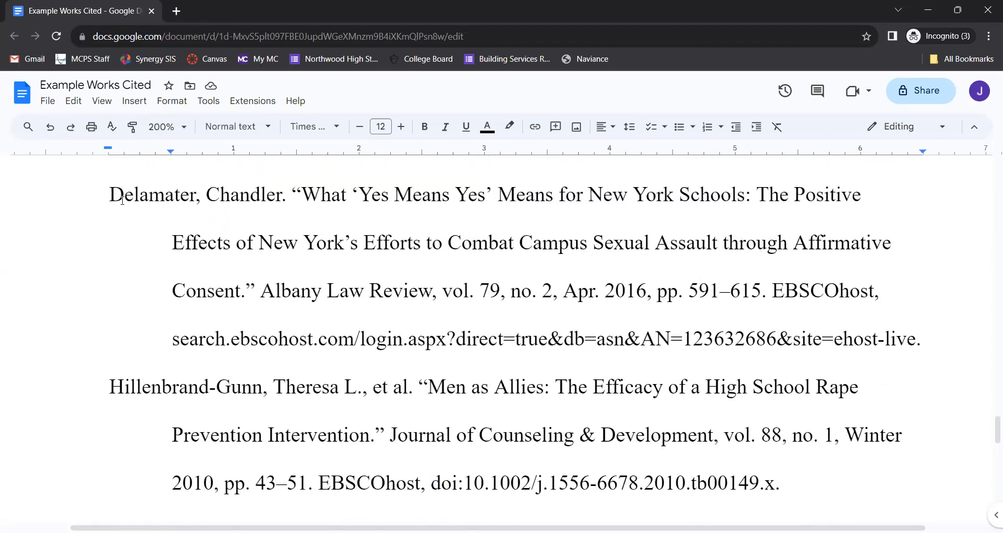
{"action": "left_click_drag", "start_coordinate": [110, 199], "coordinate": [123, 200]}
{"action": "scroll", "coordinate": [121, 197], "scroll_direction": "down", "scroll_amount": 2}
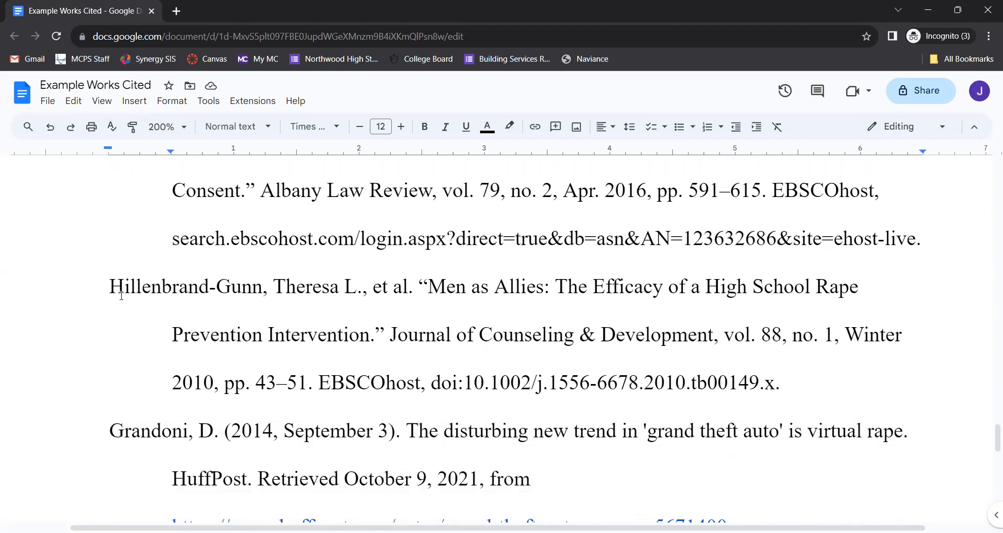
{"action": "left_click_drag", "start_coordinate": [121, 295], "coordinate": [110, 294]}
{"action": "scroll", "coordinate": [117, 314], "scroll_direction": "down", "scroll_amount": 2}
{"action": "left_click", "coordinate": [122, 354]}
{"action": "key", "text": "shift+Left"}
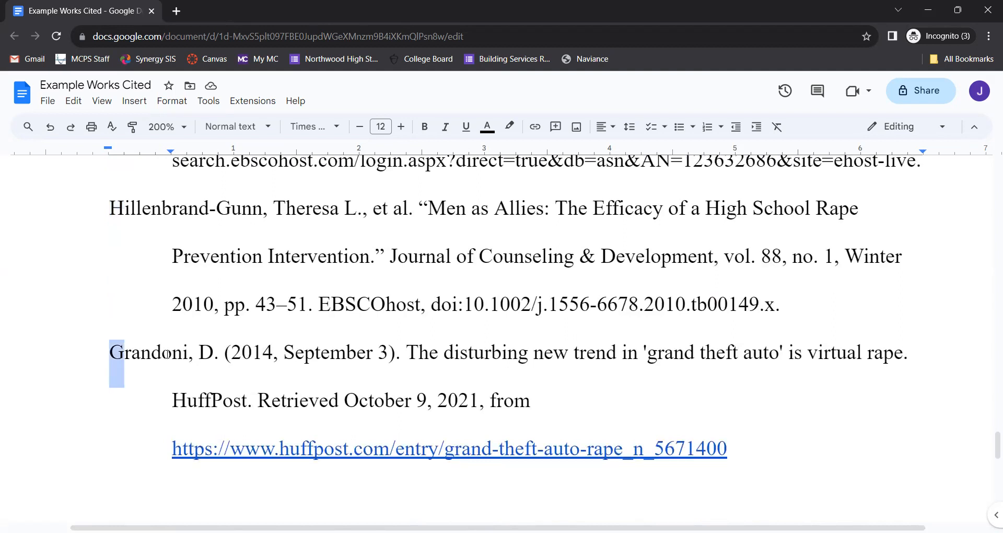
{"action": "left_click", "coordinate": [499, 389]}
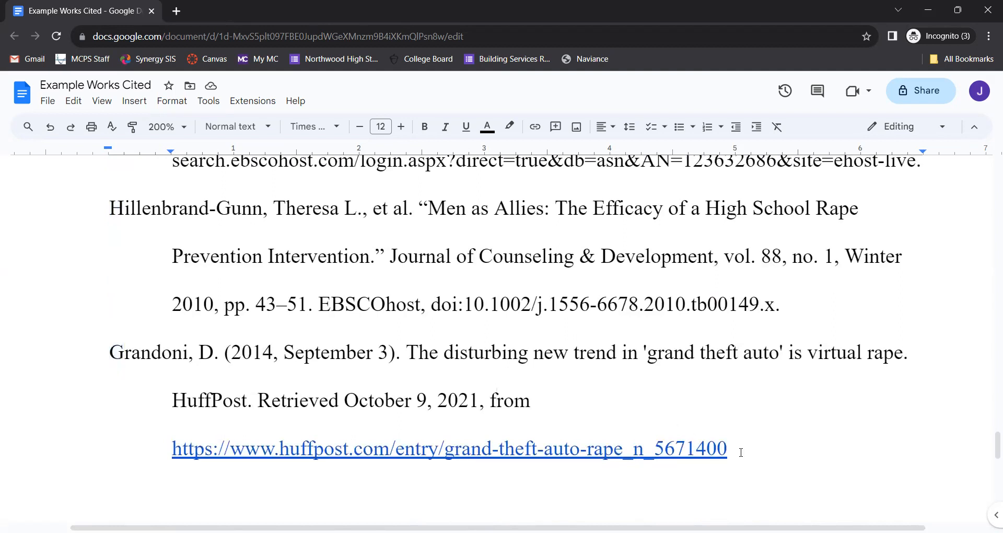
- Move the HuffPost entry above the Journal of Counseling & Development entry and start the latter on its own line
{"action": "left_click_drag", "start_coordinate": [728, 448], "coordinate": [108, 370]}
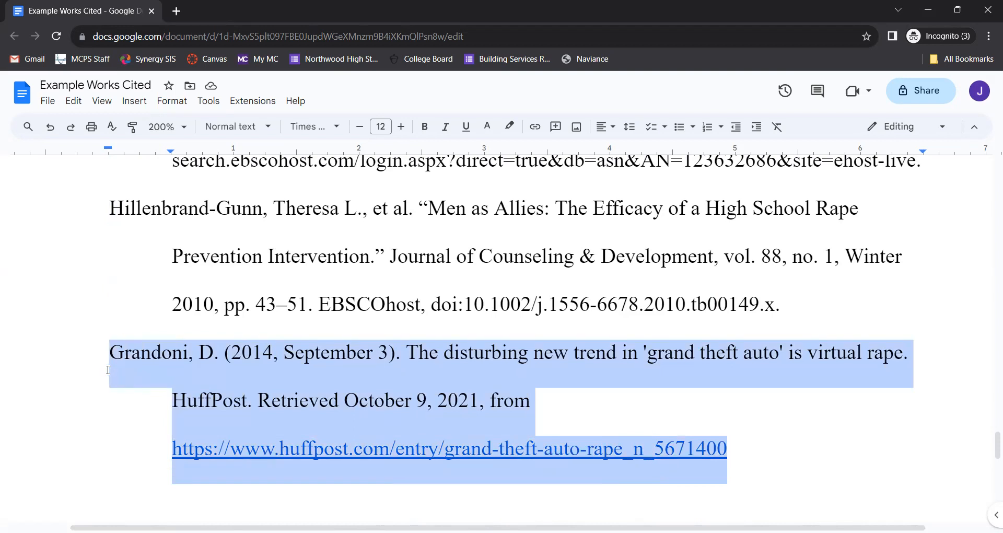
{"action": "scroll", "coordinate": [244, 366], "scroll_direction": "up", "scroll_amount": 1}
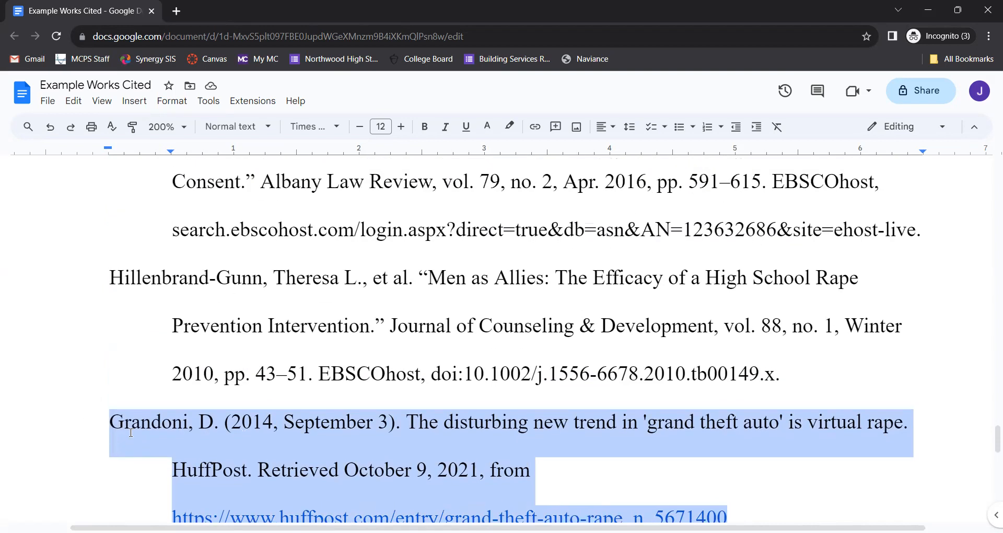
{"action": "left_click_drag", "start_coordinate": [131, 433], "coordinate": [105, 282]}
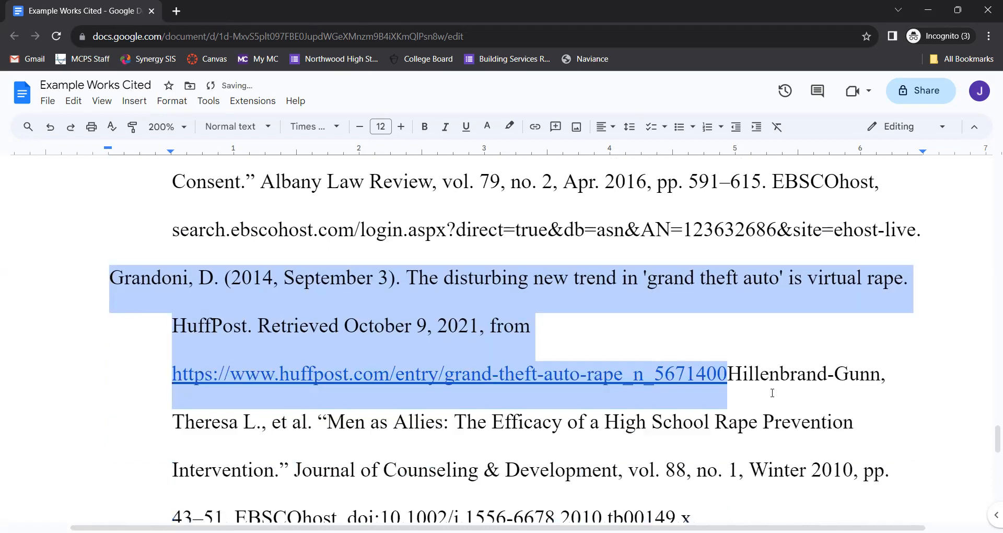
{"action": "left_click", "coordinate": [729, 373]}
{"action": "key", "text": "Return"}
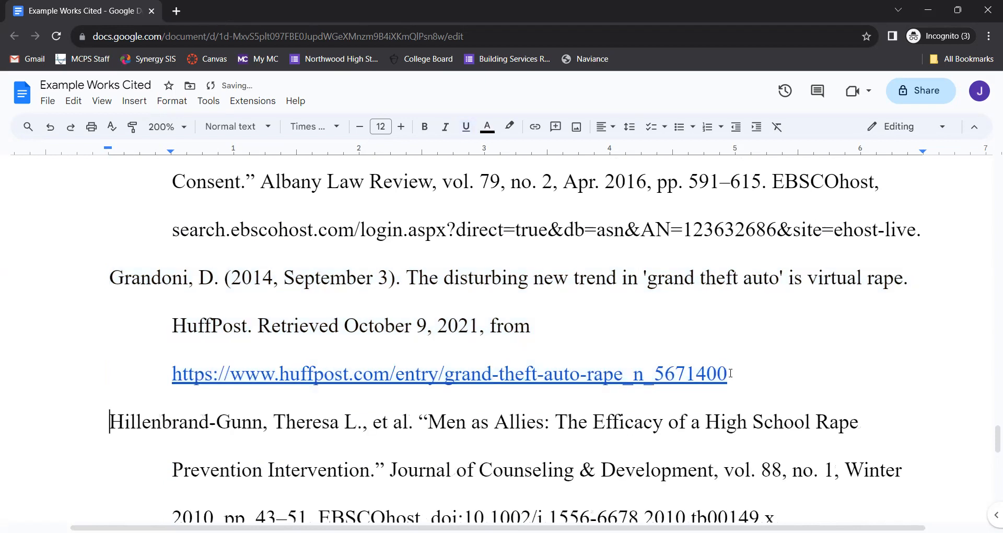
- Set the zoom to 125% and look over the whole Works Cited page, from its heading to the final entry
{"action": "scroll", "coordinate": [730, 373], "scroll_direction": "down", "scroll_amount": 2}
{"action": "scroll", "coordinate": [730, 373], "scroll_direction": "up", "scroll_amount": 3}
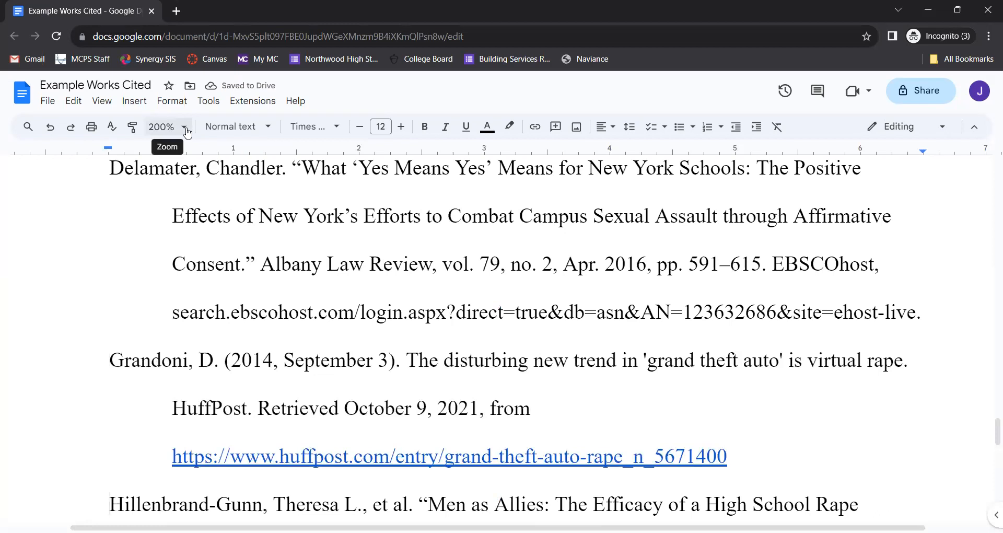
{"action": "left_click", "coordinate": [166, 127]}
{"action": "left_click", "coordinate": [163, 266]}
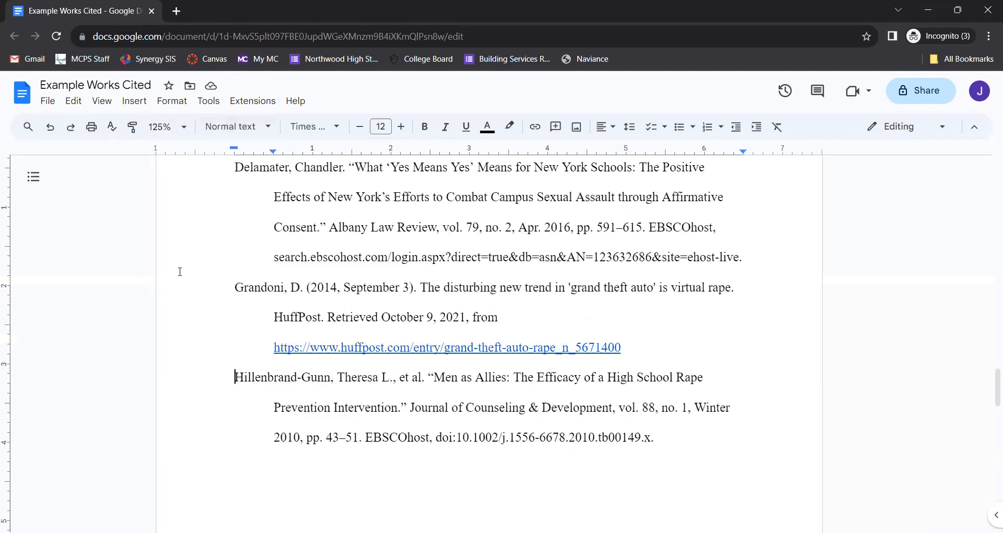
{"action": "scroll", "coordinate": [498, 300], "scroll_direction": "up", "scroll_amount": 3}
{"action": "scroll", "coordinate": [498, 300], "scroll_direction": "down", "scroll_amount": 2}
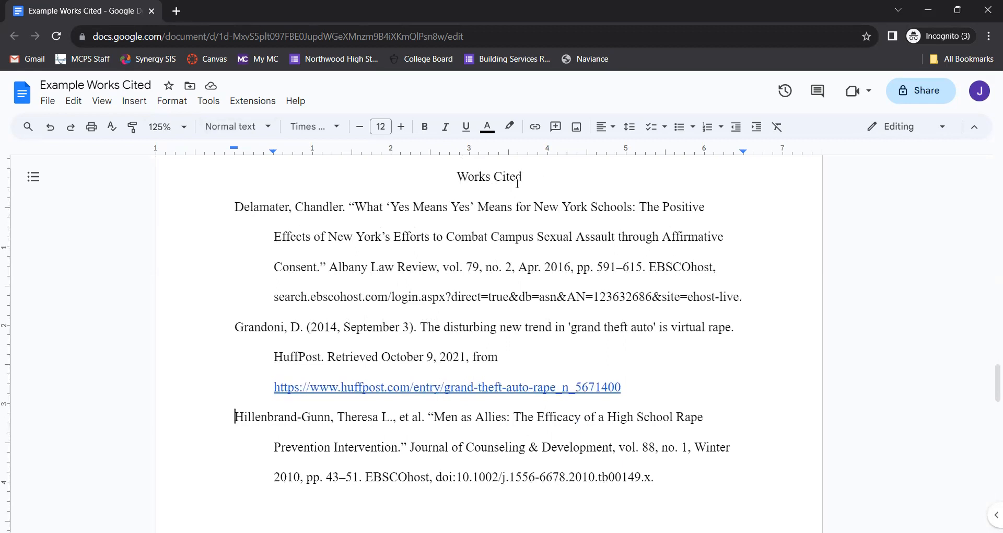
{"action": "scroll", "coordinate": [517, 184], "scroll_direction": "up", "scroll_amount": 5}
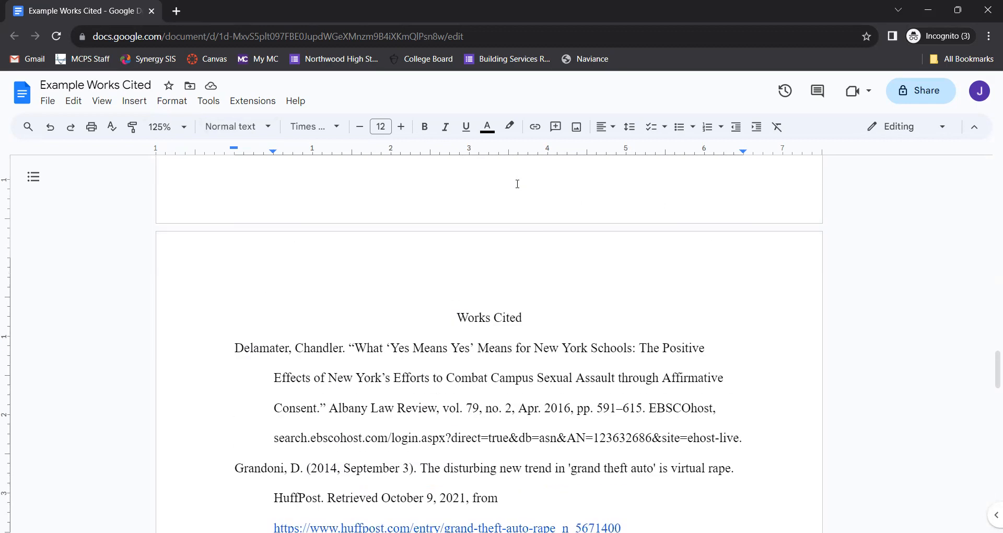
{"action": "scroll", "coordinate": [517, 183], "scroll_direction": "down", "scroll_amount": 5}
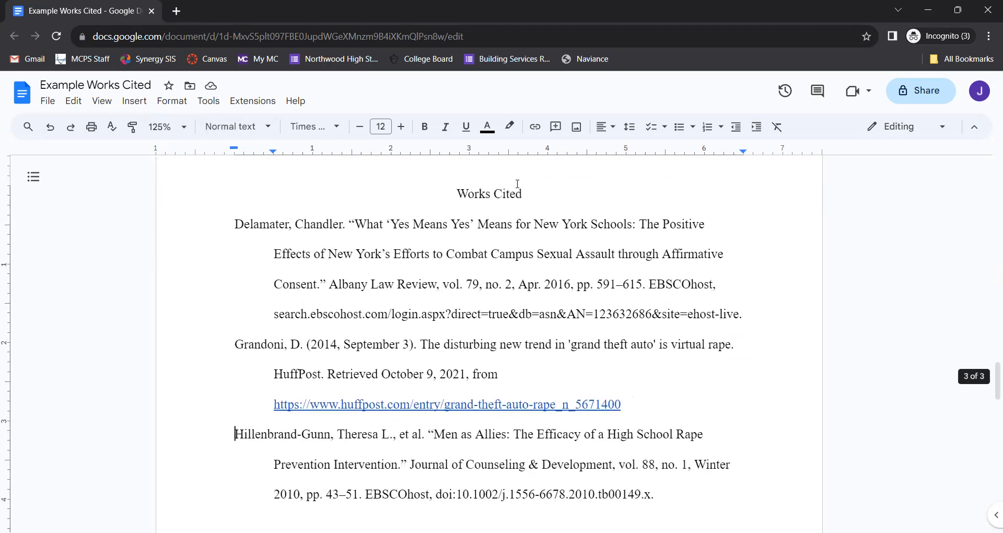